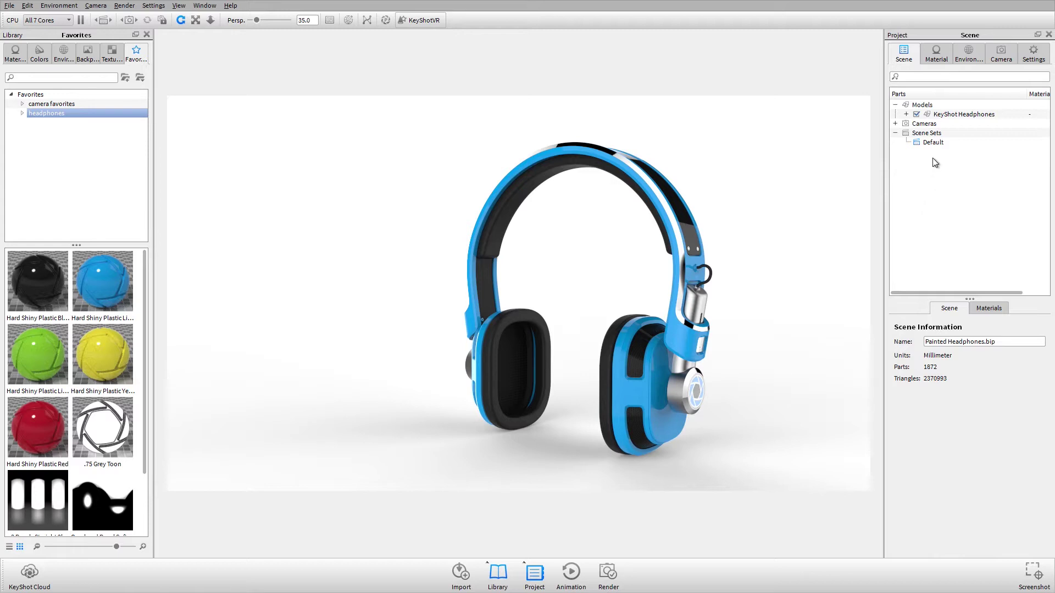
Add a new scene set named Toon Exploded
{"action": "right_click", "coordinate": [941, 138]}
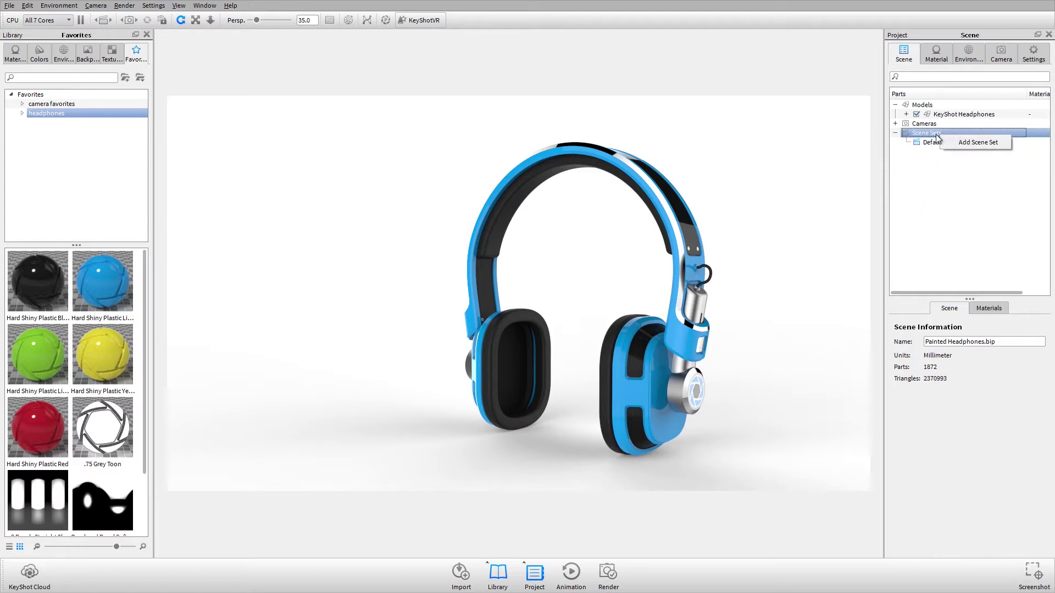
{"action": "left_click", "coordinate": [988, 144]}
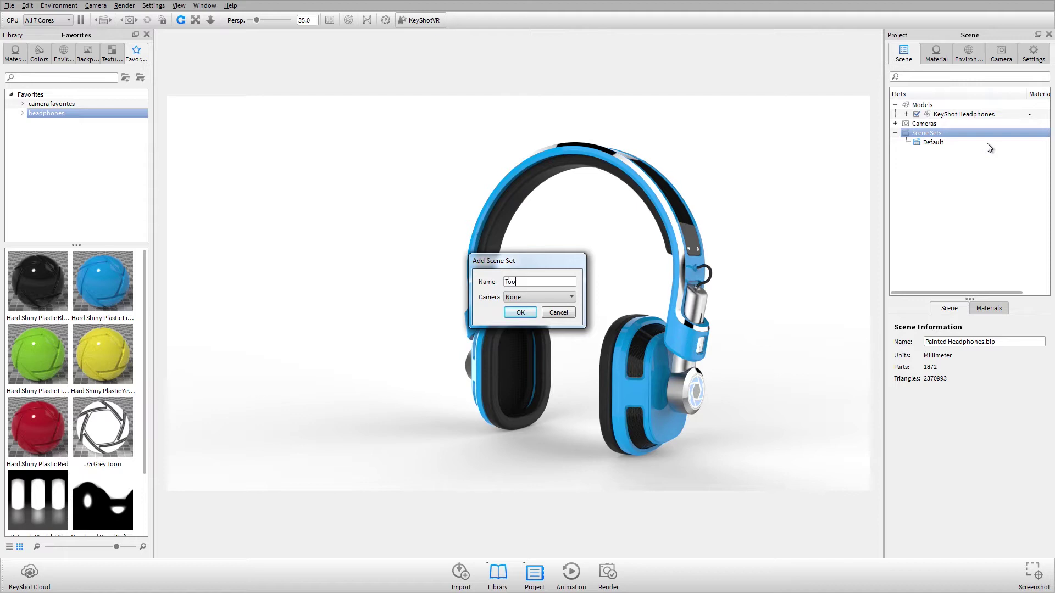
{"action": "type", "text": "Toon Exploded"}
{"action": "left_click", "coordinate": [520, 312]}
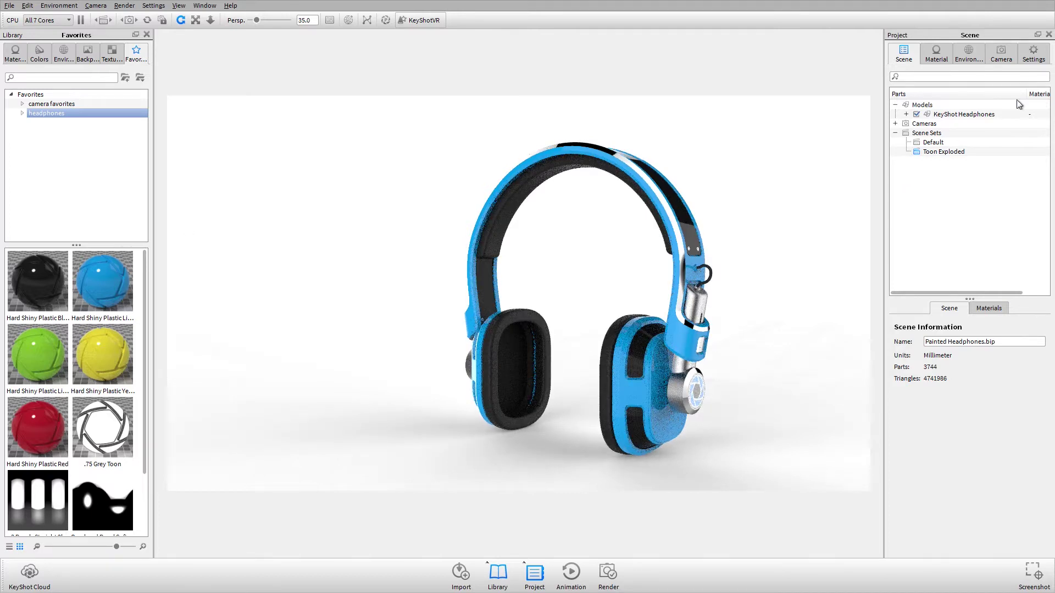
Change the material type of the whole KeyShot Headphones model to Toon
{"action": "right_click", "coordinate": [967, 116]}
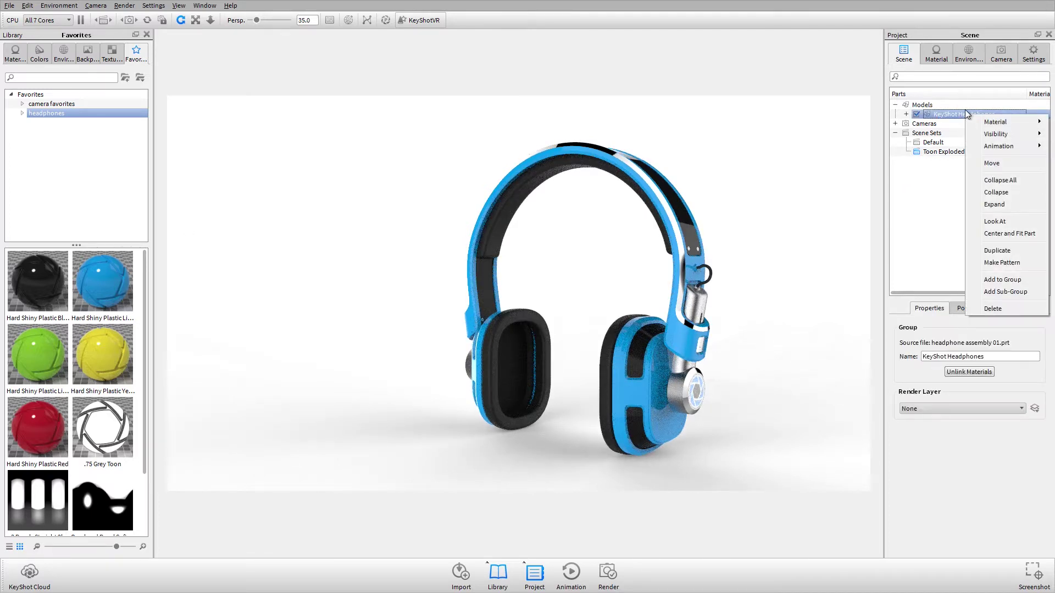
{"action": "mouse_move", "coordinate": [1018, 123]}
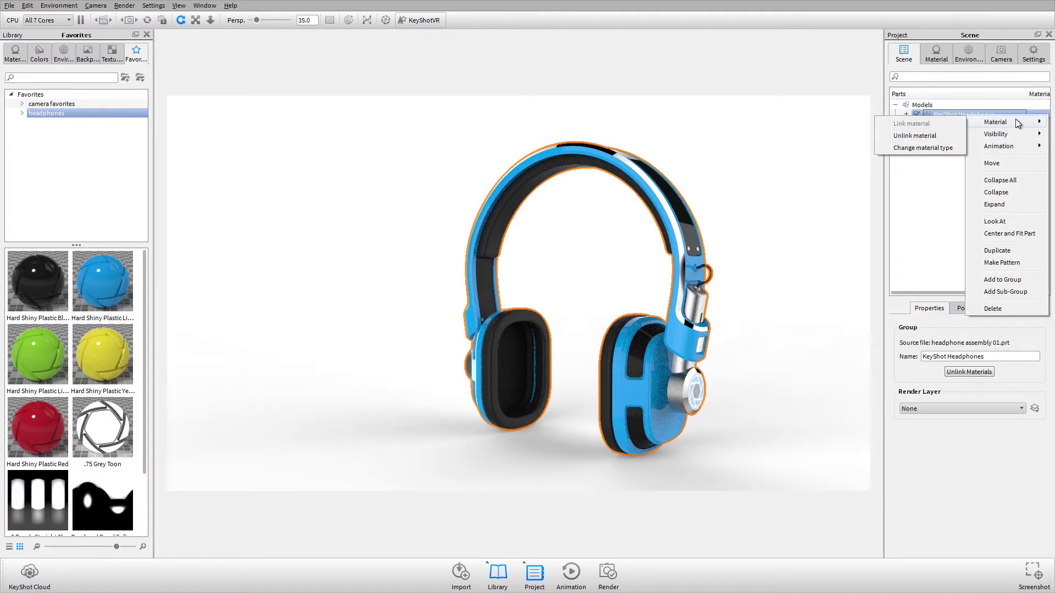
{"action": "left_click", "coordinate": [923, 148]}
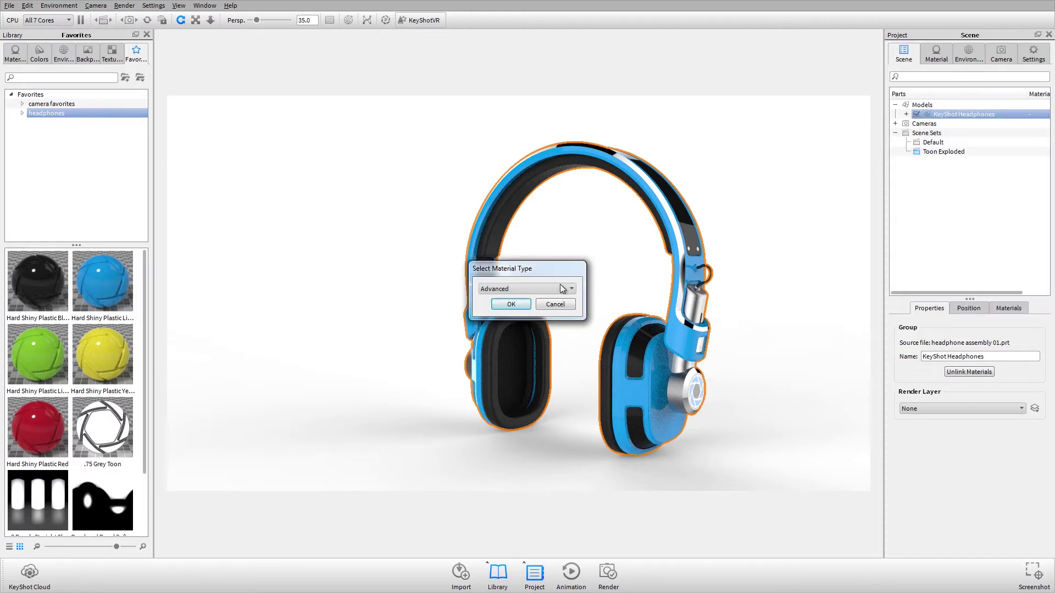
{"action": "left_click", "coordinate": [564, 289]}
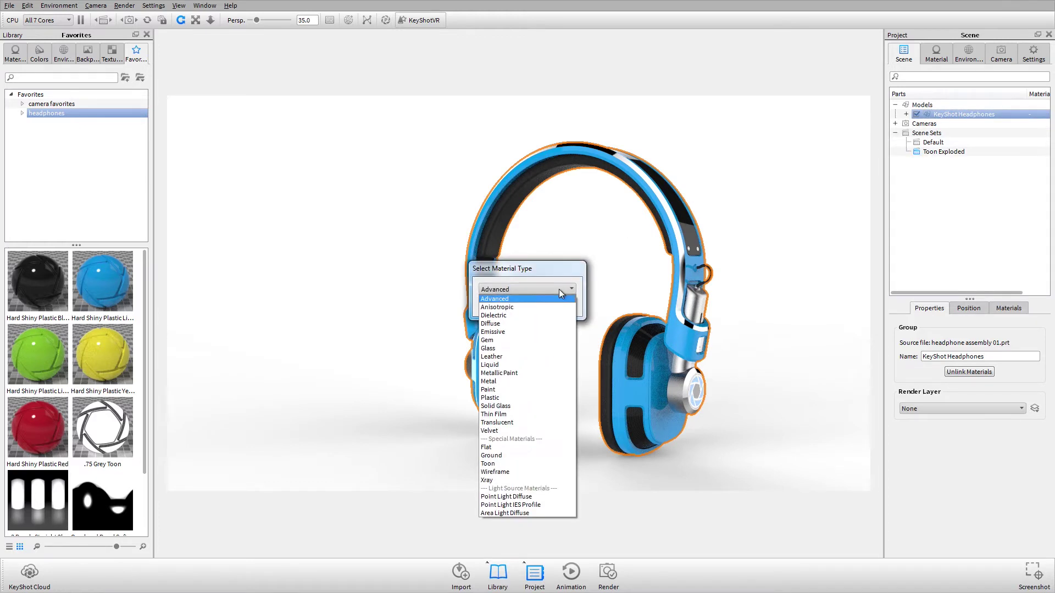
{"action": "left_click", "coordinate": [511, 465]}
{"action": "left_click", "coordinate": [523, 305]}
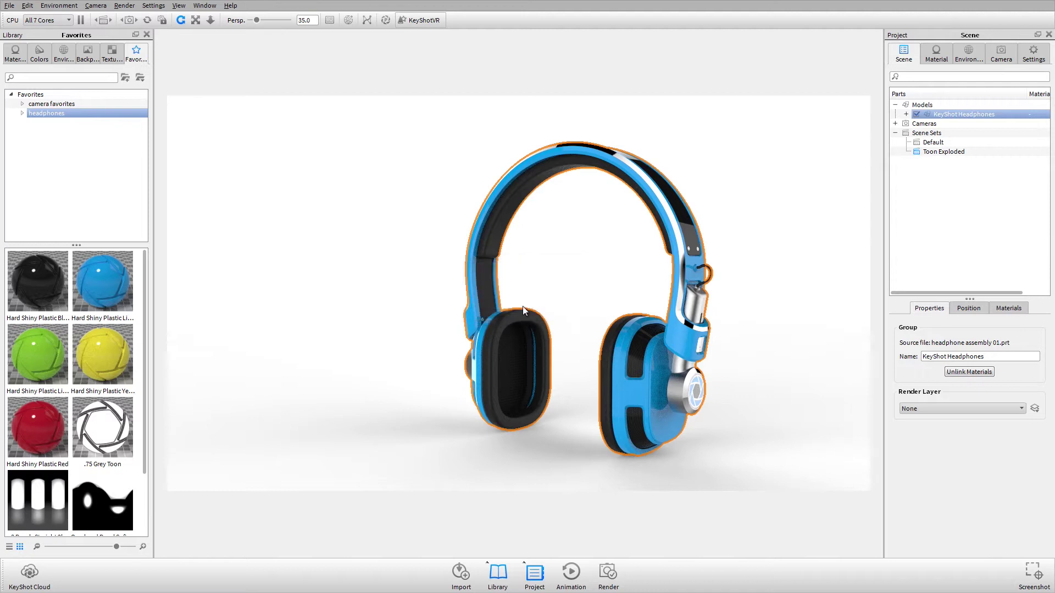
{"action": "left_click", "coordinate": [811, 269]}
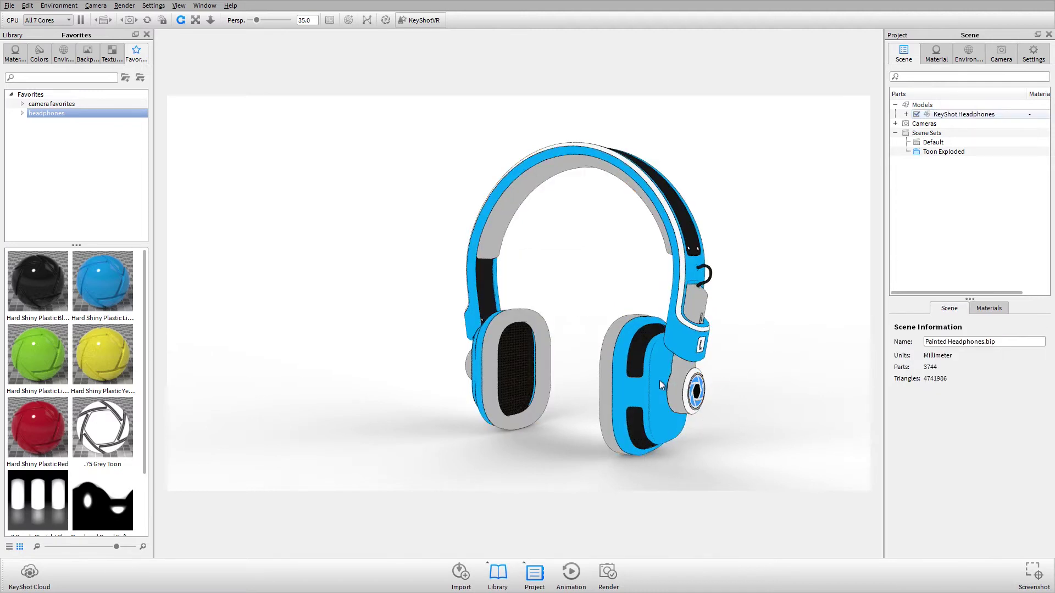
Hide the blue outer shell part of the left ear cup (Ear Cup L, Hard Shiny Plastic Light Blue)
{"action": "right_click", "coordinate": [698, 379]}
{"action": "left_click", "coordinate": [732, 332]}
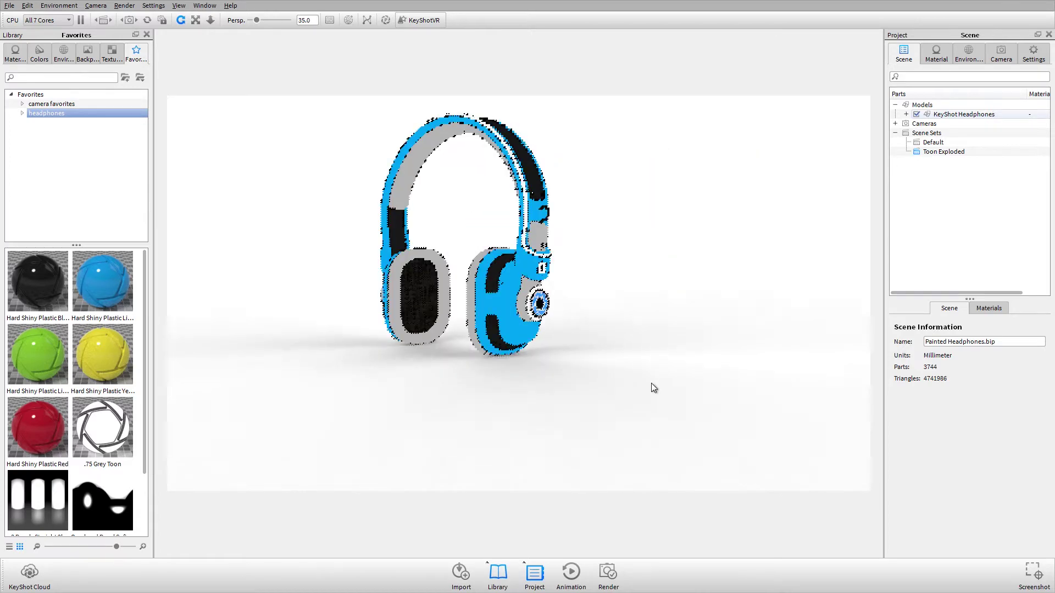
{"action": "scroll", "coordinate": [551, 341], "scroll_direction": "up", "scroll_amount": 10}
{"action": "left_click_drag", "start_coordinate": [546, 326], "coordinate": [532, 314]}
{"action": "left_click", "coordinate": [490, 217]}
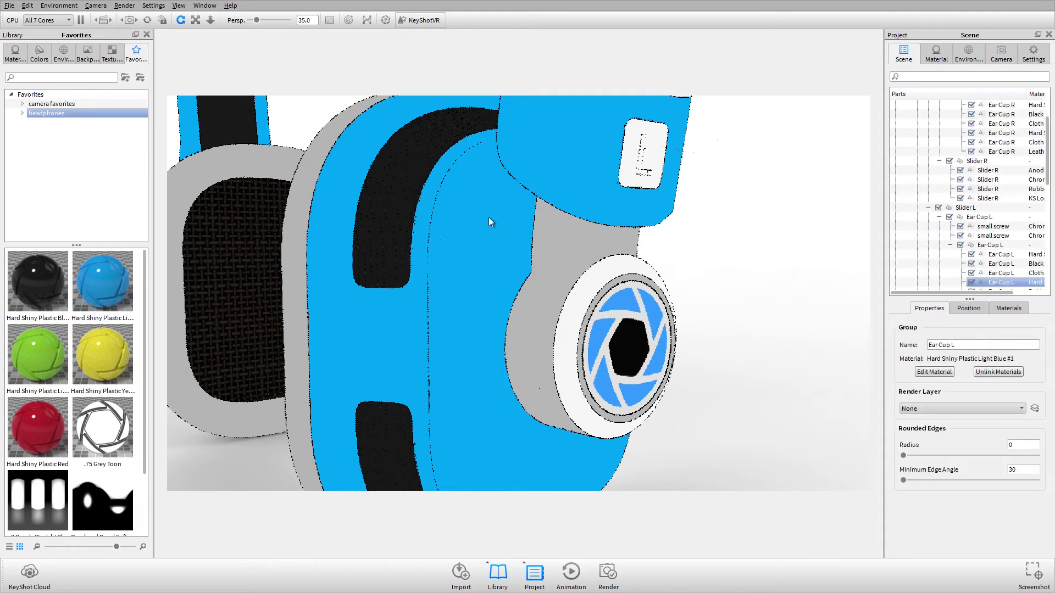
{"action": "right_click", "coordinate": [493, 232]}
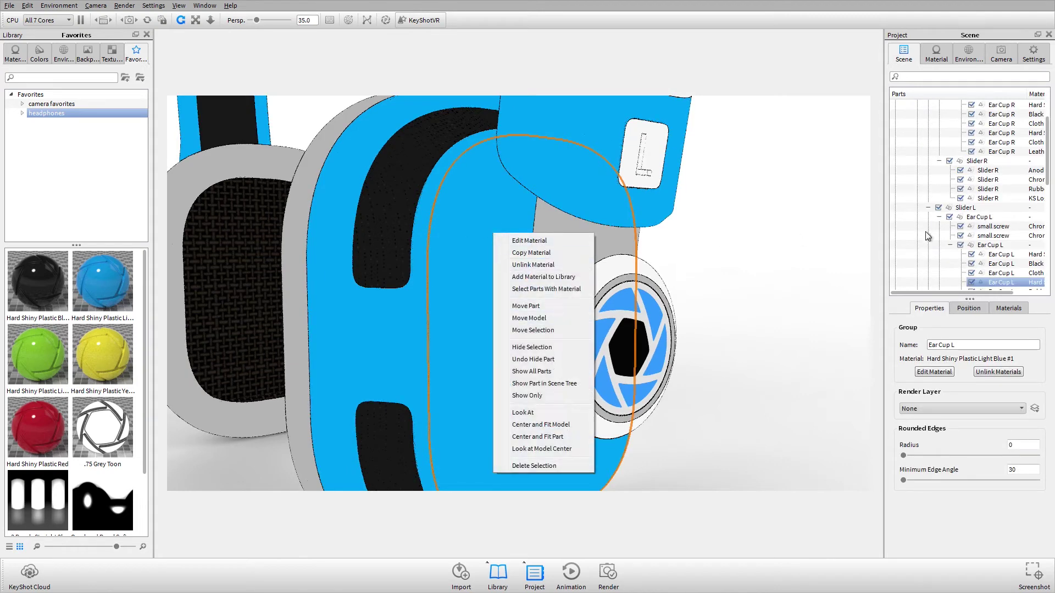
{"action": "left_click", "coordinate": [551, 345]}
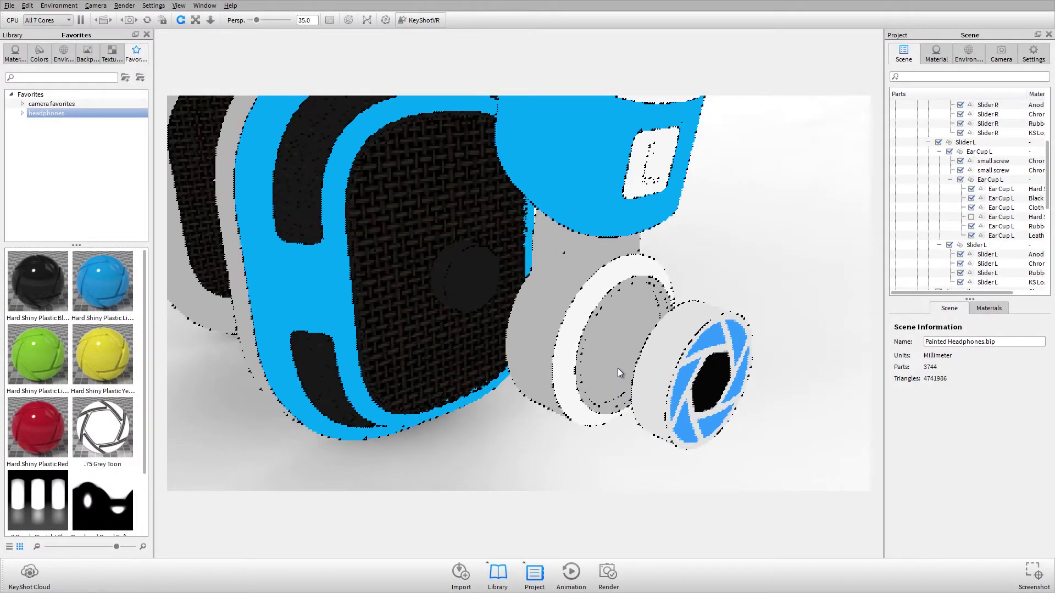
Collapse the KeyShot Headphones model tree and switch to the Default scene set
{"action": "scroll", "coordinate": [967, 193], "scroll_direction": "up", "scroll_amount": 10}
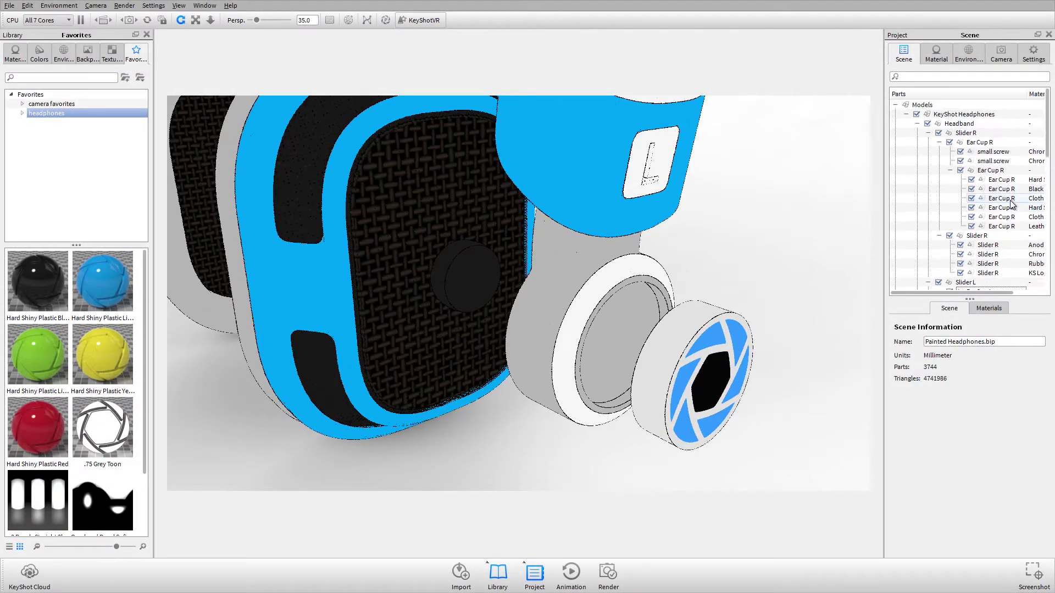
{"action": "left_click", "coordinate": [906, 113]}
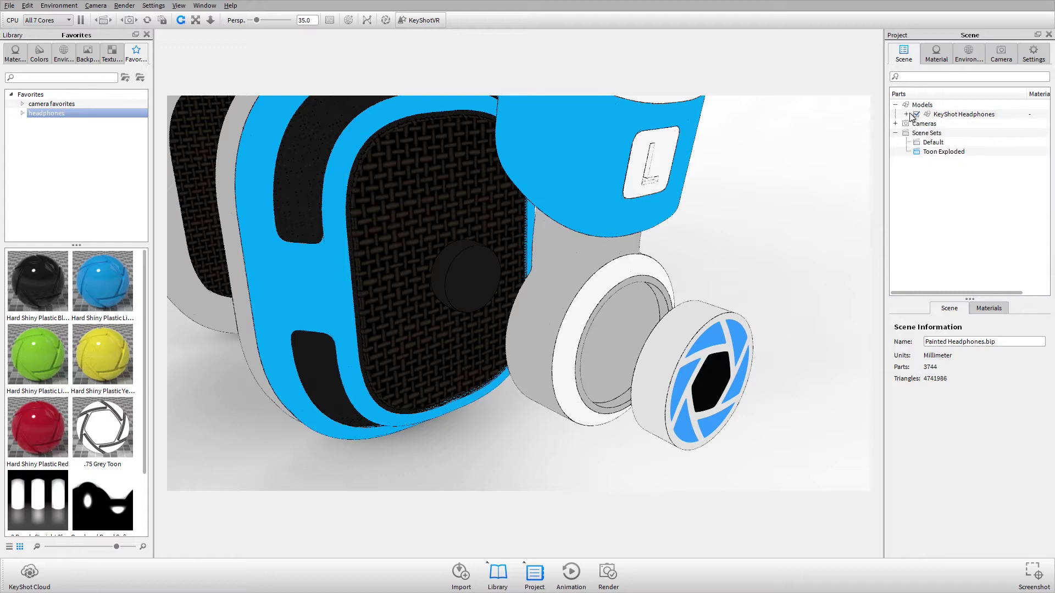
{"action": "left_click", "coordinate": [934, 142]}
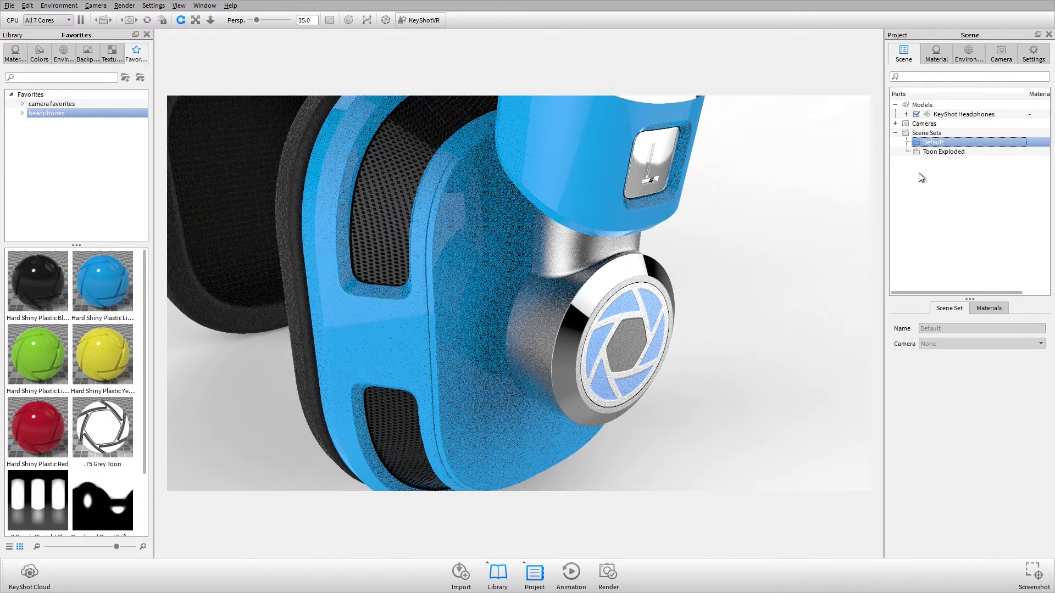
Add a new scene set named Hero Shot
{"action": "right_click", "coordinate": [938, 133]}
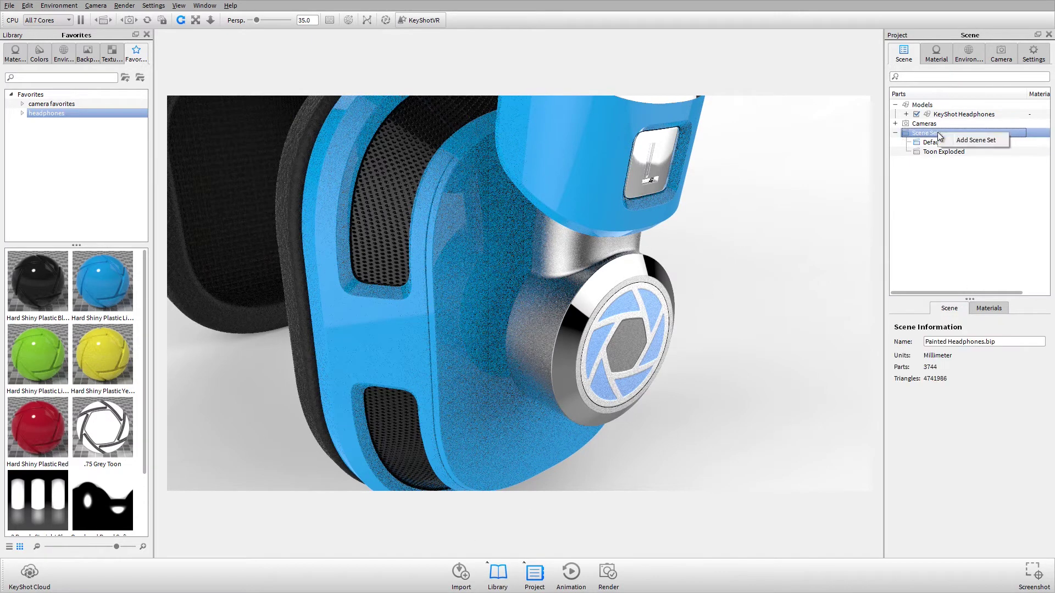
{"action": "left_click", "coordinate": [977, 140]}
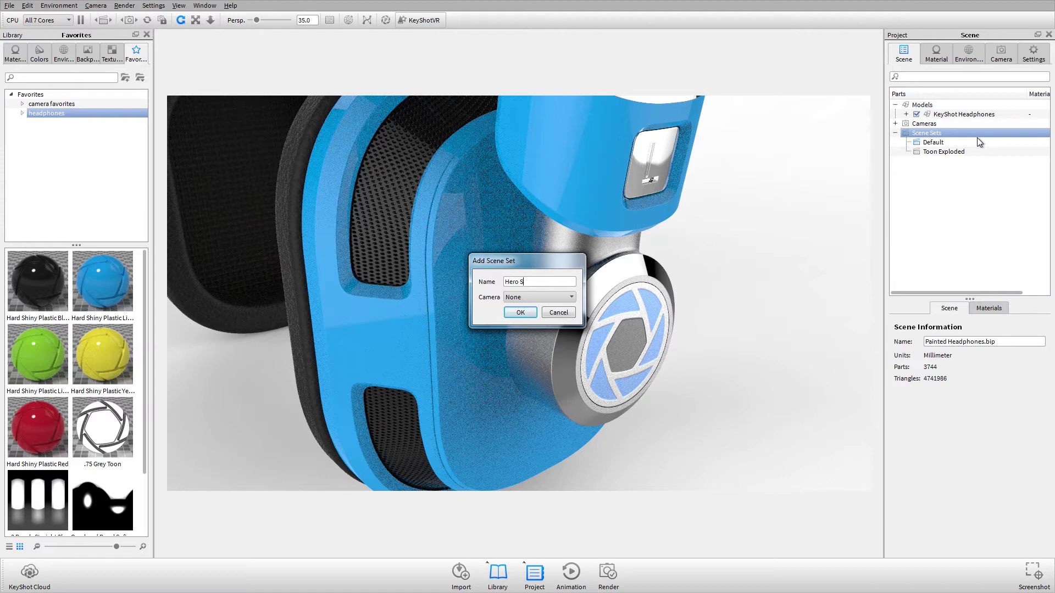
{"action": "type", "text": "Hero Shot"}
{"action": "left_click", "coordinate": [519, 313]}
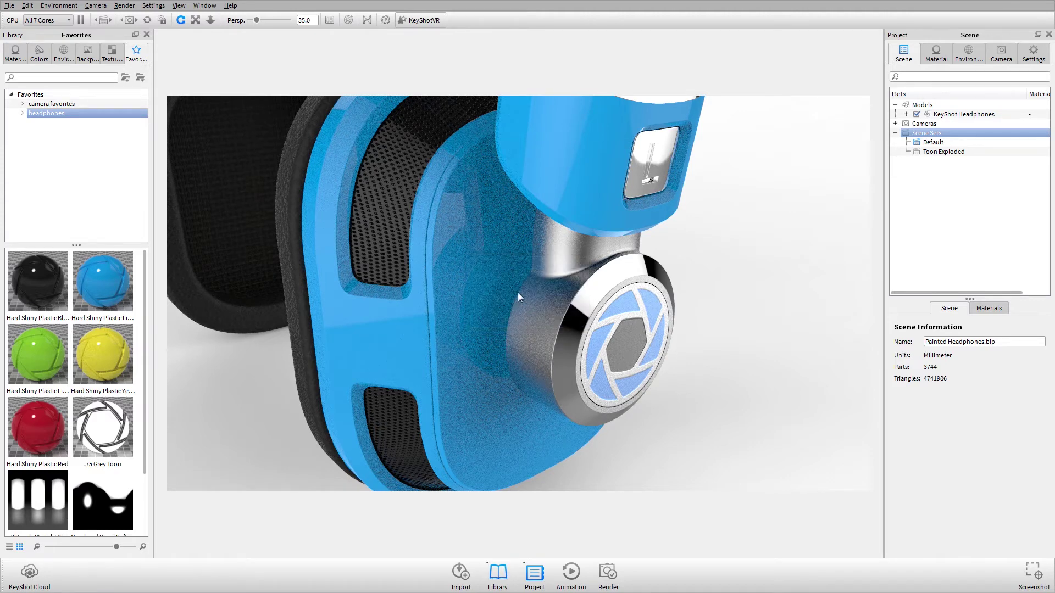
Switch back to the Default scene set and add another scene set named CFM Variations
{"action": "left_click", "coordinate": [950, 144]}
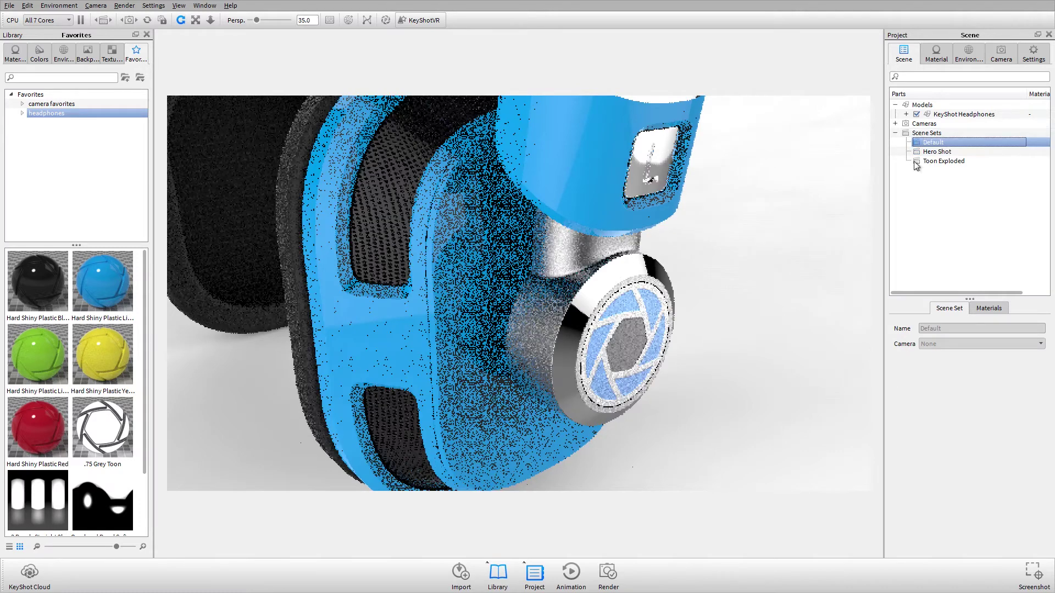
{"action": "right_click", "coordinate": [931, 133]}
{"action": "left_click", "coordinate": [985, 140]}
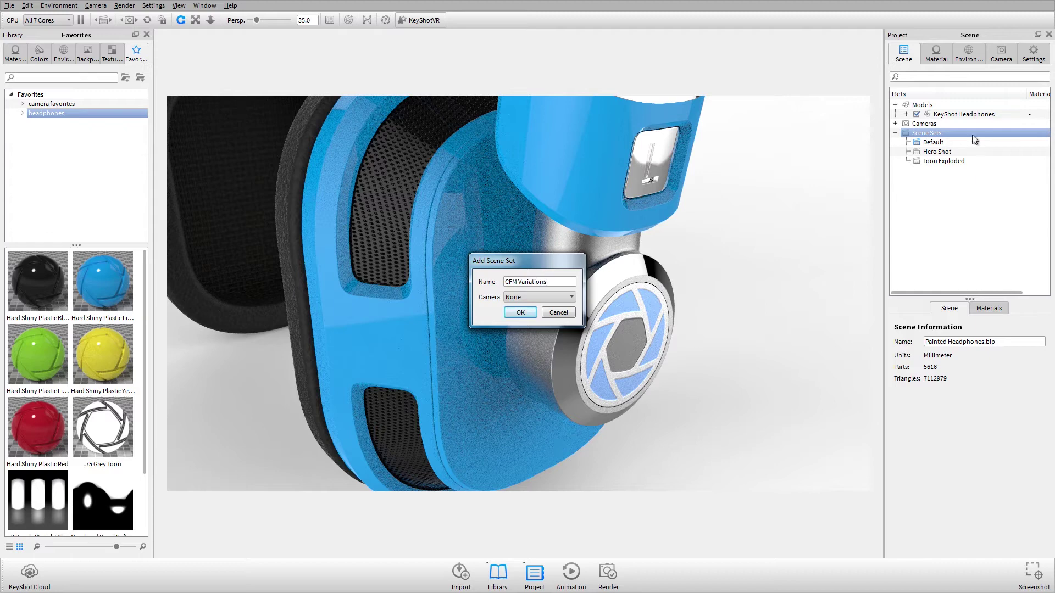
{"action": "type", "text": "CFM Variations"}
{"action": "left_click", "coordinate": [522, 312]}
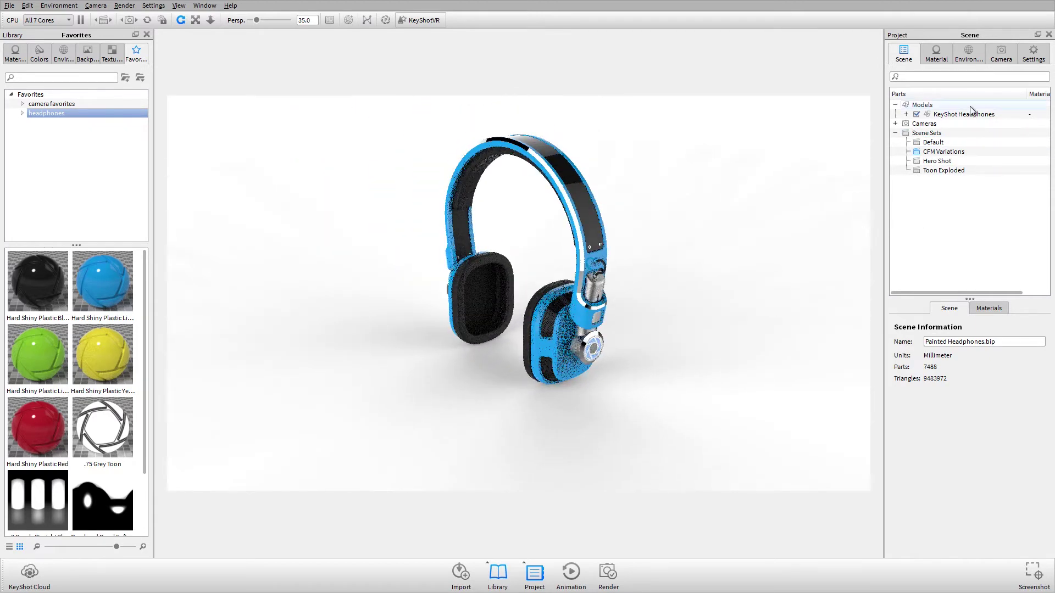
Start a linear pattern of the KeyShot Headphones model with 5 instances along Z
{"action": "right_click", "coordinate": [971, 115]}
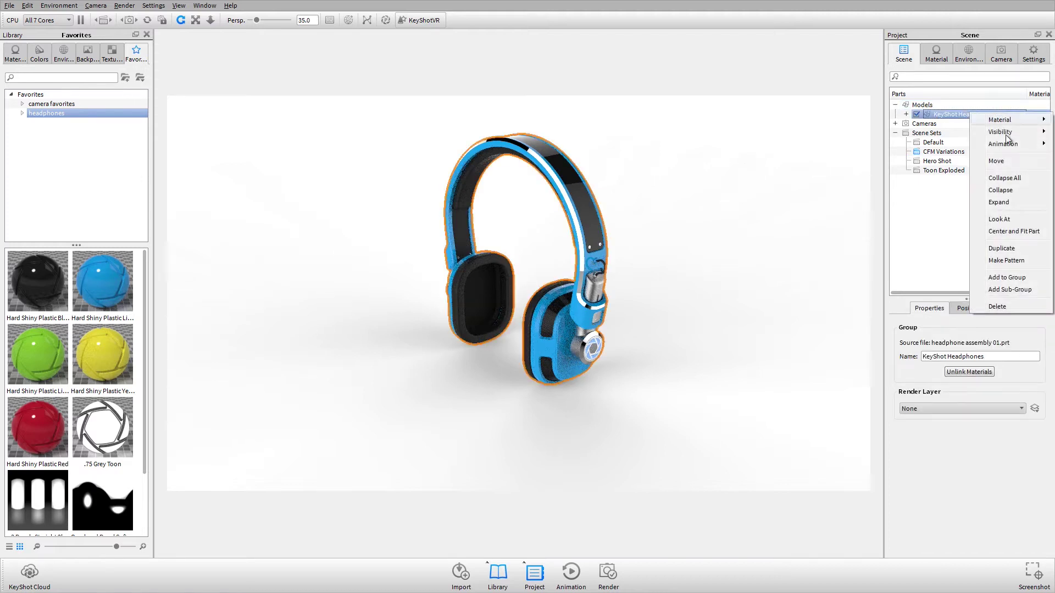
{"action": "left_click", "coordinate": [1006, 261]}
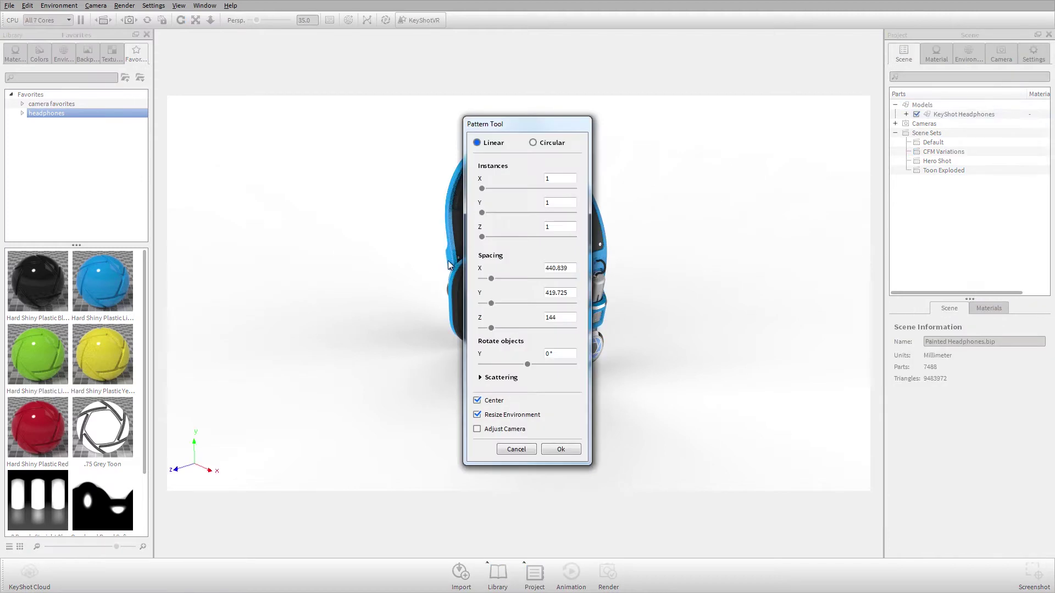
{"action": "type", "text": "5"}
{"action": "key", "text": "Tab"}
{"action": "left_click_drag", "start_coordinate": [554, 131], "coordinate": [763, 94]}
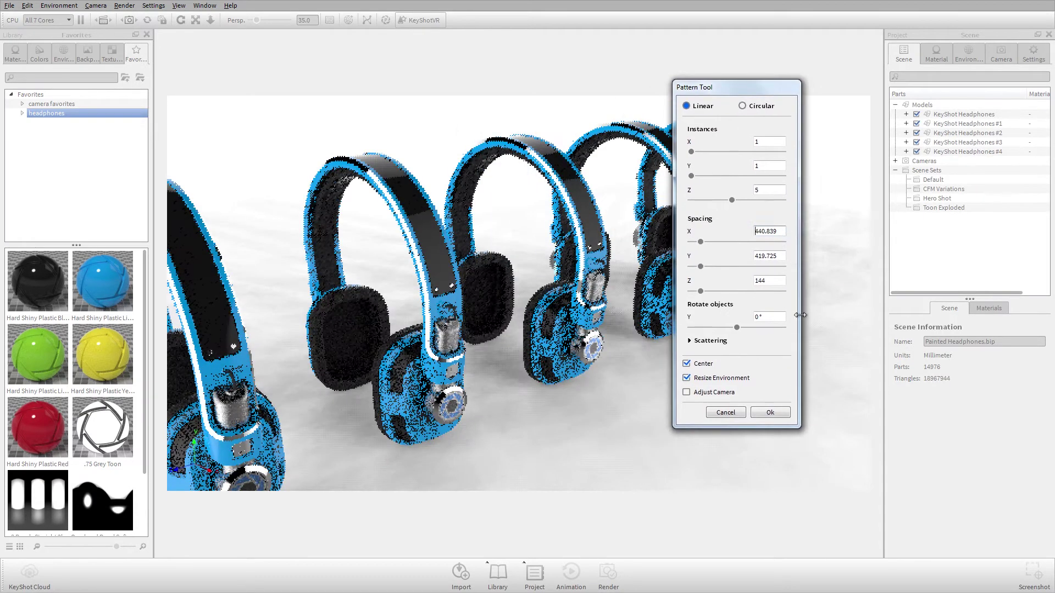
Set the pattern's Z spacing to 100 and its object rotation about Y to 30°, and create the pattern
{"action": "double_click", "coordinate": [761, 281]}
{"action": "type", "text": "100"}
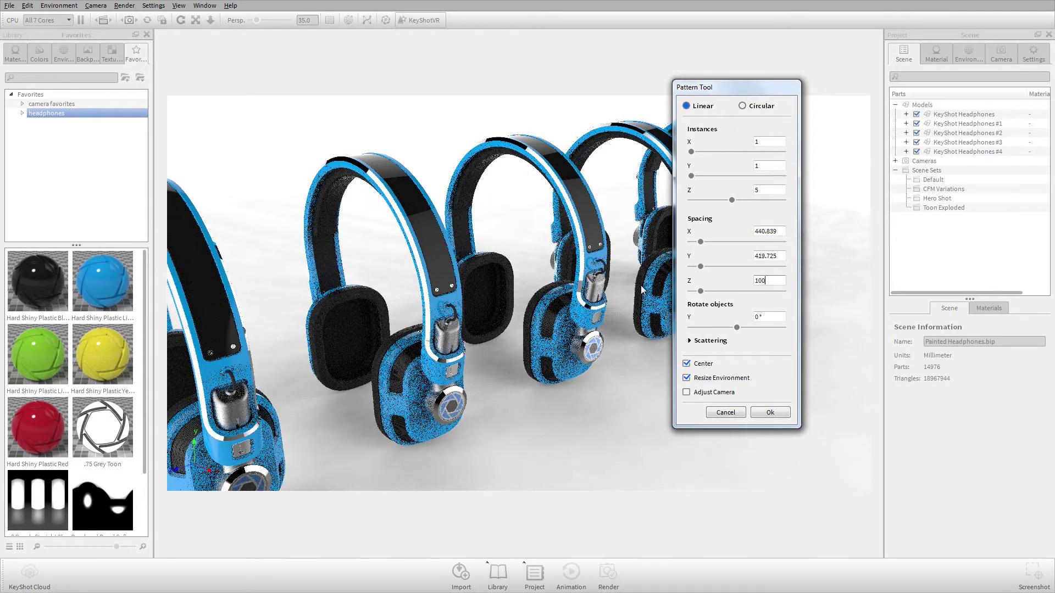
{"action": "key", "text": "Tab"}
{"action": "type", "text": "30"}
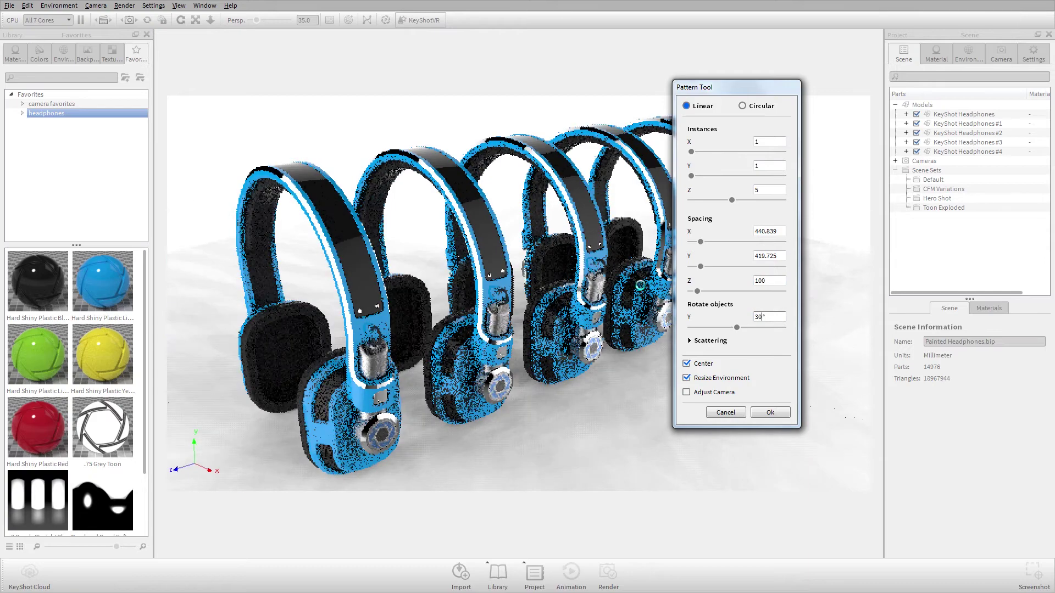
{"action": "key", "text": "Tab"}
{"action": "left_click", "coordinate": [771, 413]}
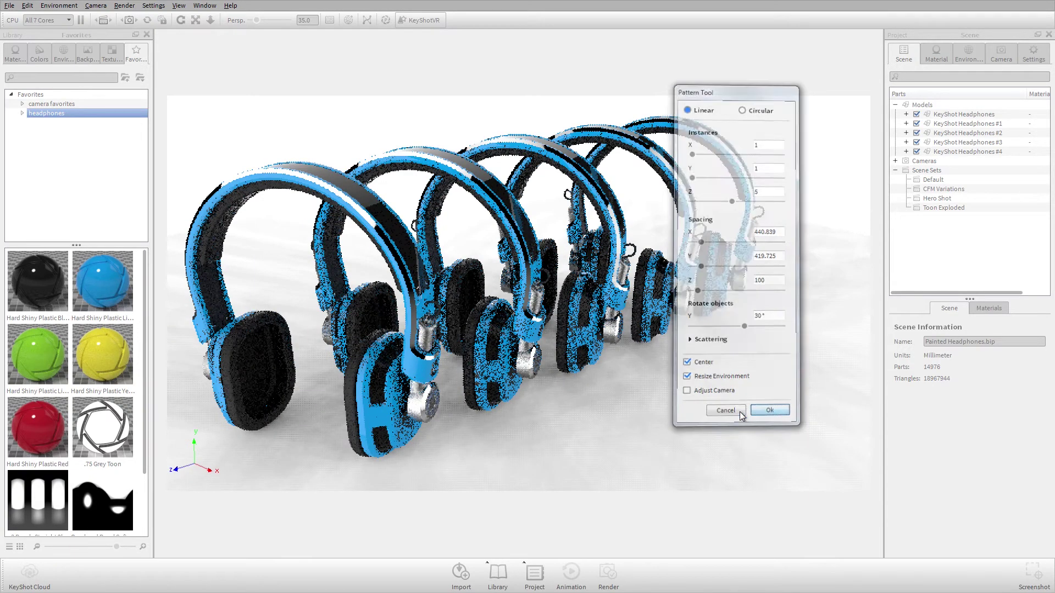
Apply the green, yellow, red and black Hard Shiny Plastic materials to the second through fifth headphones in the row, in that order
{"action": "scroll", "coordinate": [645, 370], "scroll_direction": "up", "scroll_amount": 3}
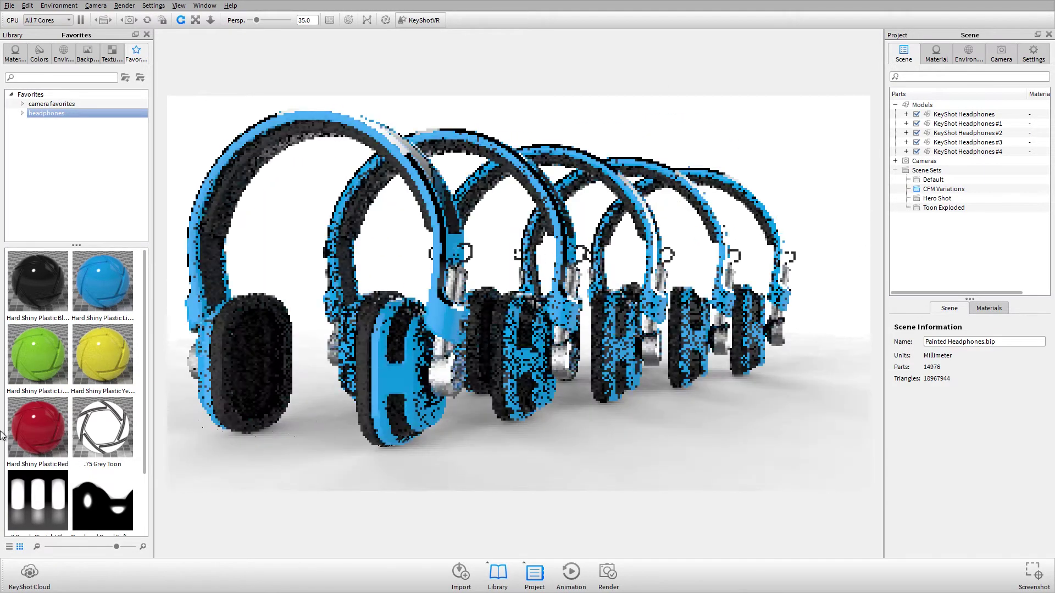
{"action": "left_click_drag", "start_coordinate": [64, 368], "coordinate": [504, 356]}
{"action": "left_click_drag", "start_coordinate": [102, 355], "coordinate": [631, 356]}
{"action": "left_click_drag", "start_coordinate": [37, 428], "coordinate": [702, 338]}
{"action": "left_click_drag", "start_coordinate": [37, 281], "coordinate": [755, 343]}
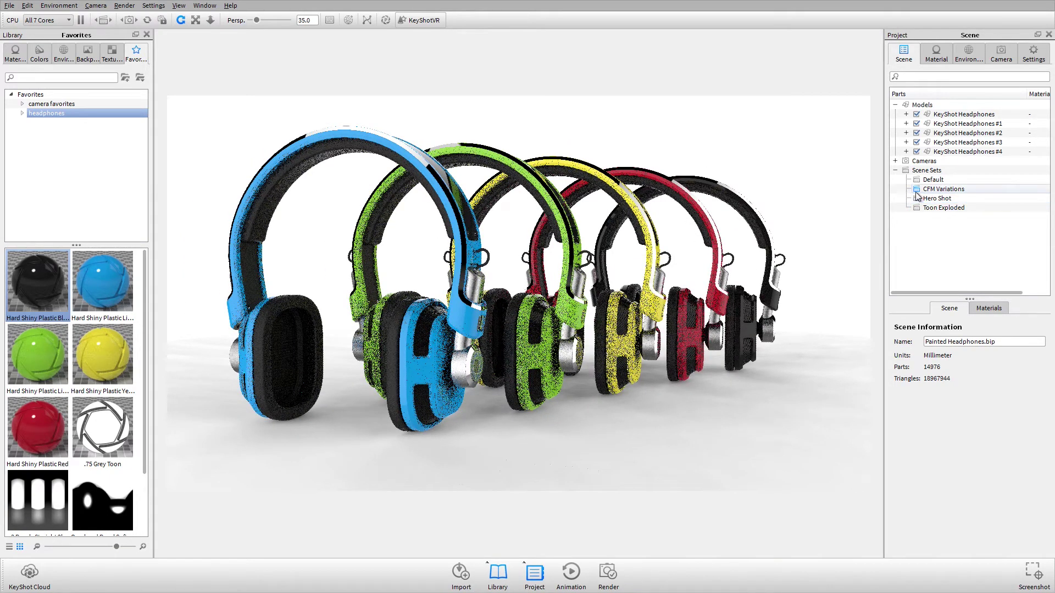
Compare the Hero Shot and Toon Exploded scene sets, return to Hero Shot and frame the headphones larger and right of centre
{"action": "left_click", "coordinate": [962, 199]}
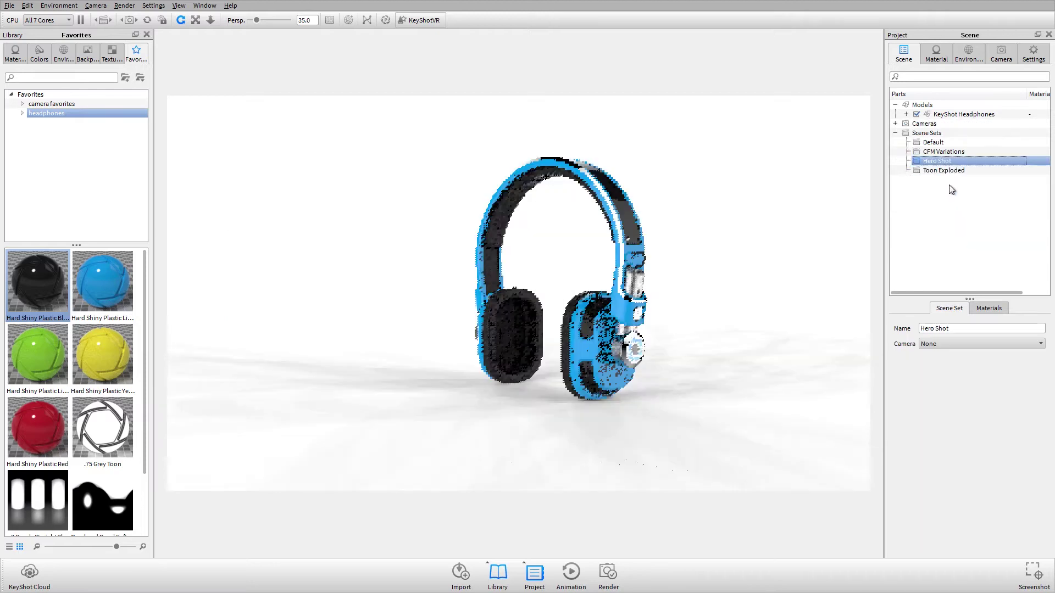
{"action": "left_click", "coordinate": [945, 170]}
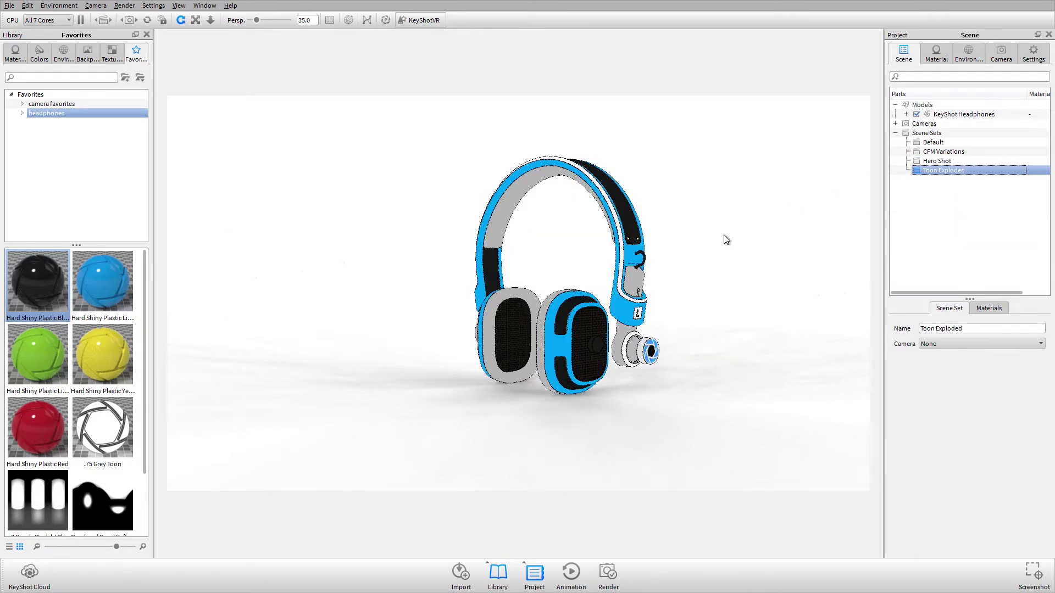
{"action": "left_click", "coordinate": [939, 162]}
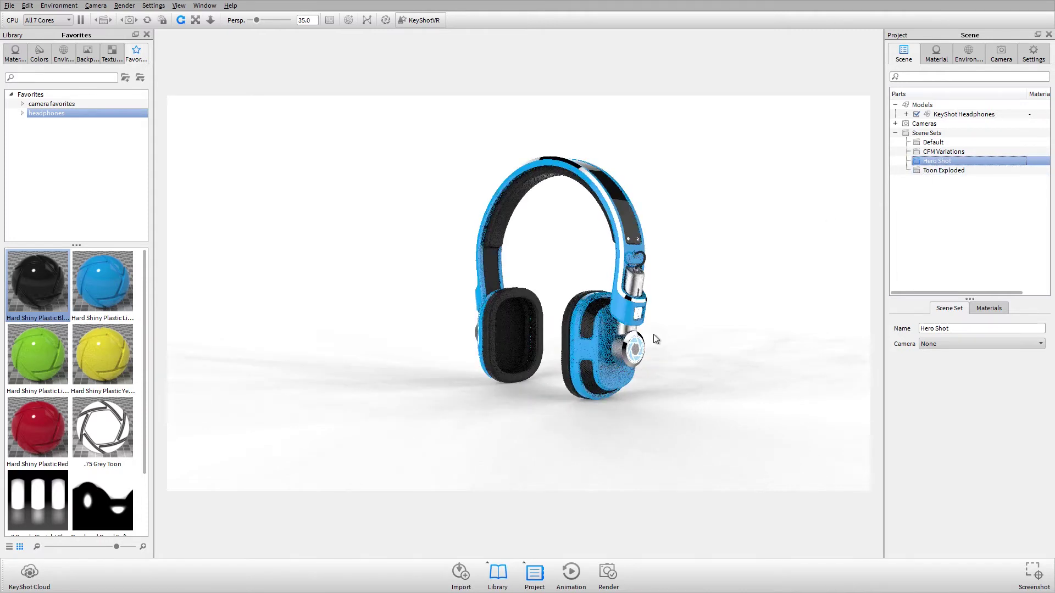
{"action": "left_click_drag", "start_coordinate": [456, 279], "coordinate": [570, 273]}
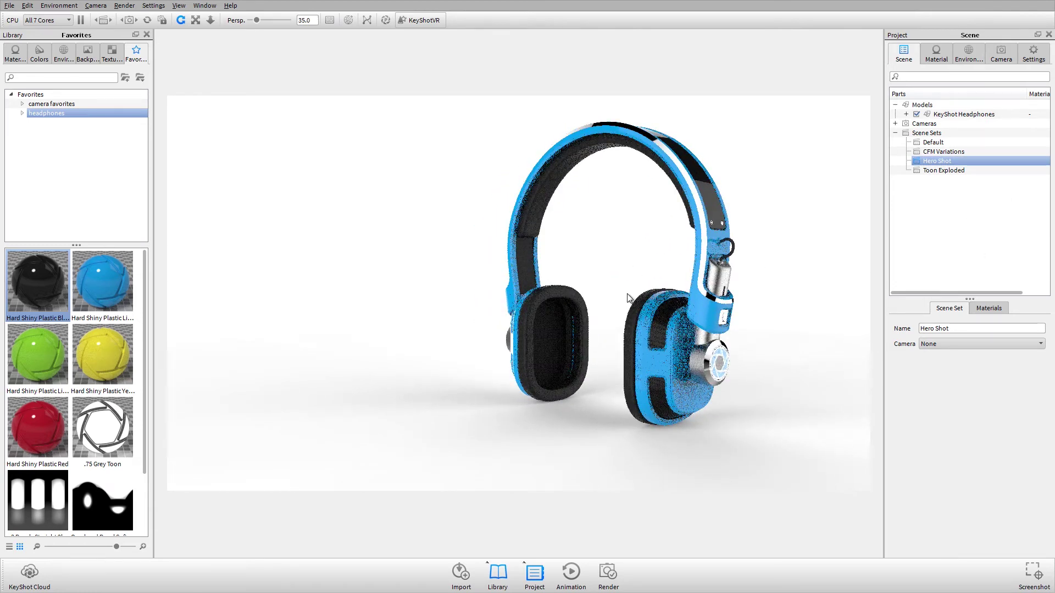
{"action": "scroll", "coordinate": [74, 347], "scroll_direction": "down", "scroll_amount": 2}
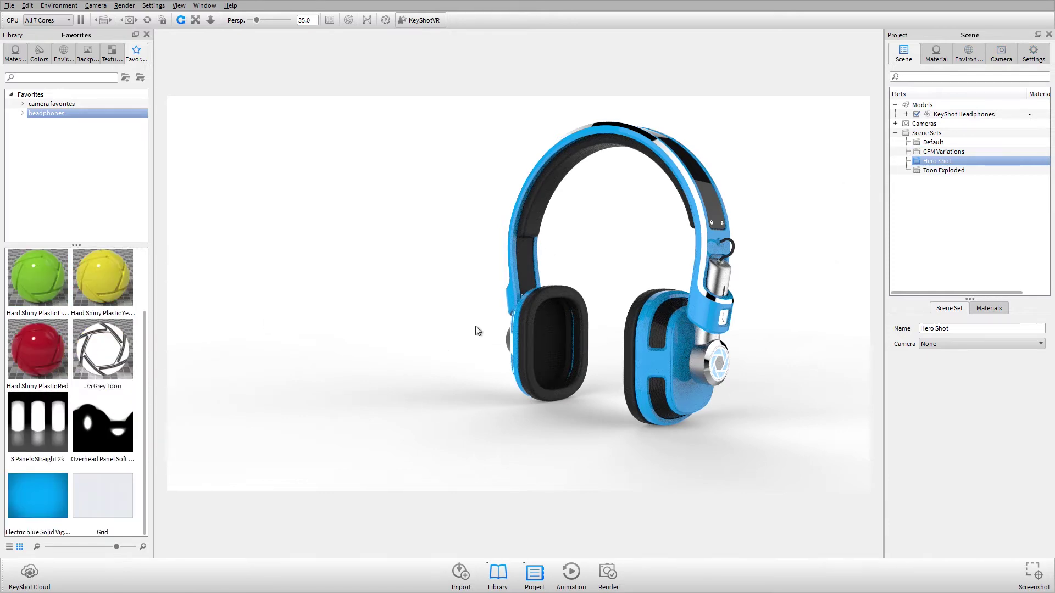
Apply the Electric blue Solid Vignette backplate and shift the headphones slightly lower in the frame
{"action": "scroll", "coordinate": [500, 333], "scroll_direction": "up", "scroll_amount": 1}
{"action": "left_click_drag", "start_coordinate": [28, 497], "coordinate": [520, 316]}
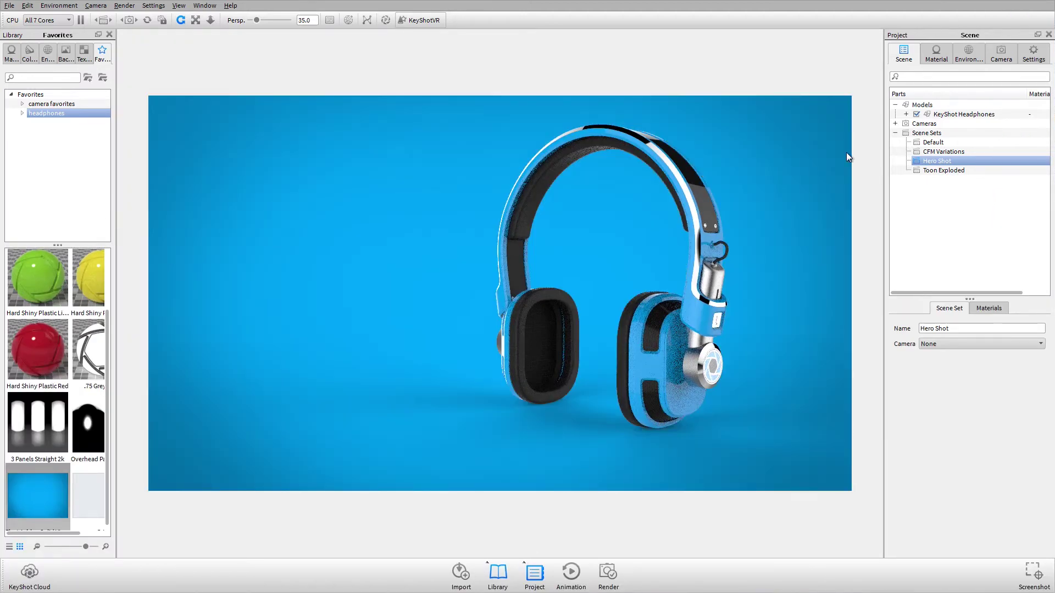
{"action": "left_click", "coordinate": [1001, 54]}
{"action": "middle_click_drag", "start_coordinate": [570, 299], "coordinate": [580, 307]}
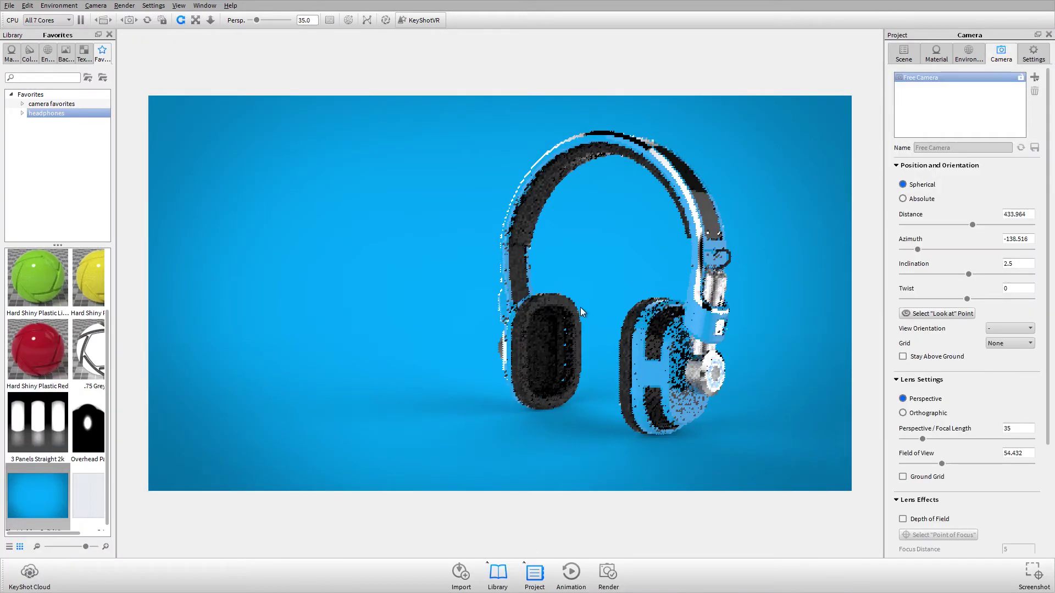
{"action": "left_click", "coordinate": [968, 61]}
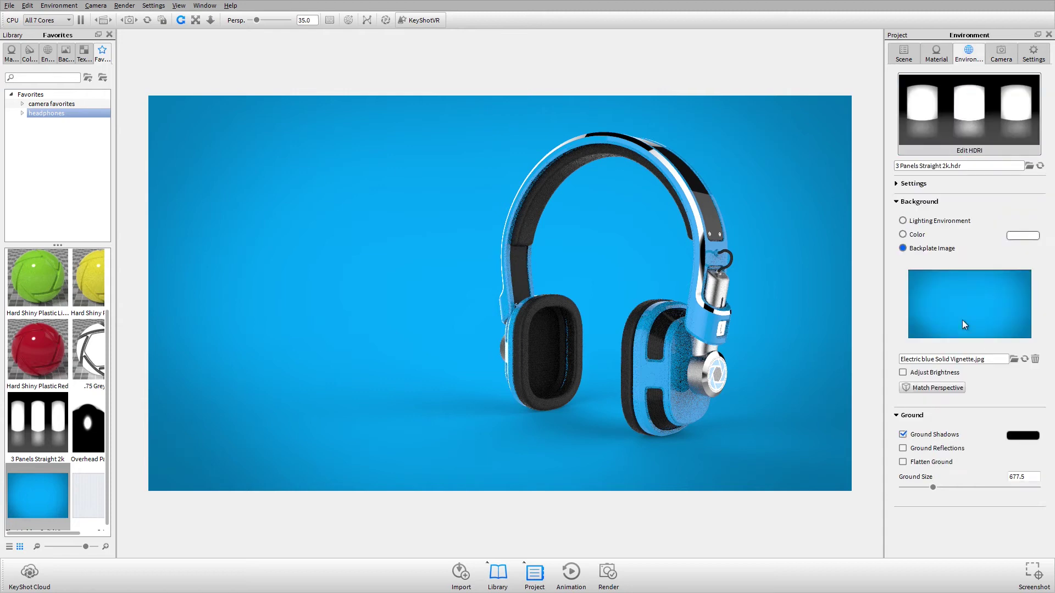
Save the current view and environment as a new viewset named hero shot
{"action": "left_click", "coordinate": [1001, 55]}
{"action": "left_click", "coordinate": [1035, 77]}
{"action": "left_click", "coordinate": [1022, 103]}
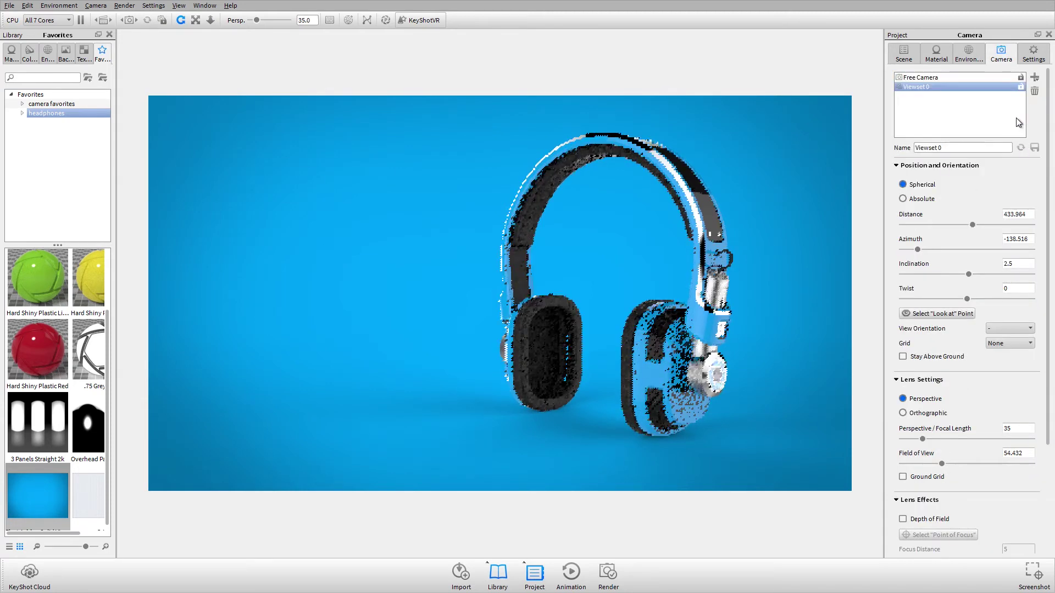
{"action": "type", "text": "hero shot"}
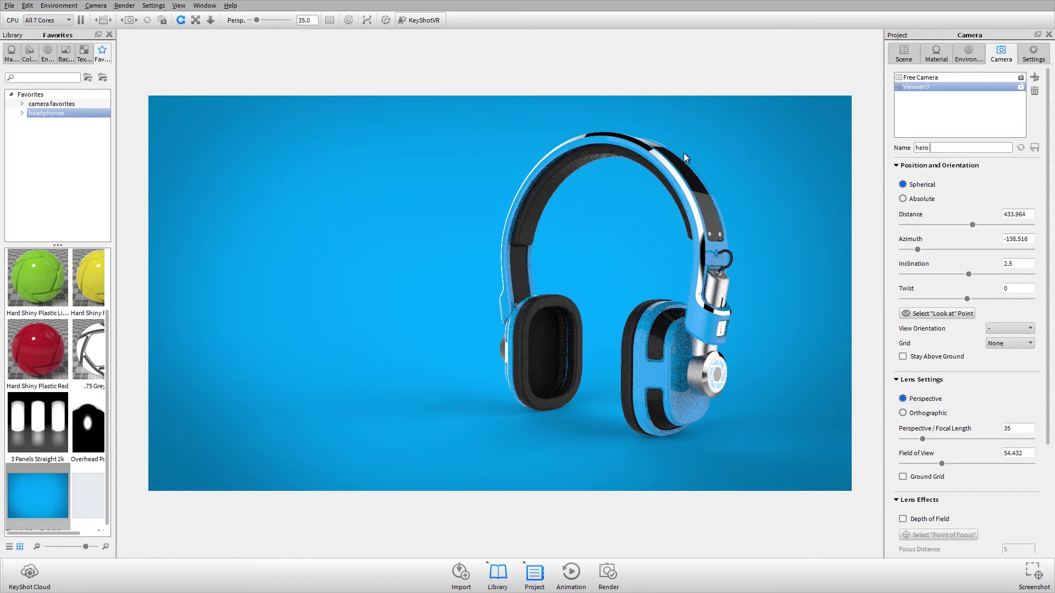
Assign the hero shot viewset as the camera of the Hero Shot scene set
{"action": "left_click", "coordinate": [904, 53]}
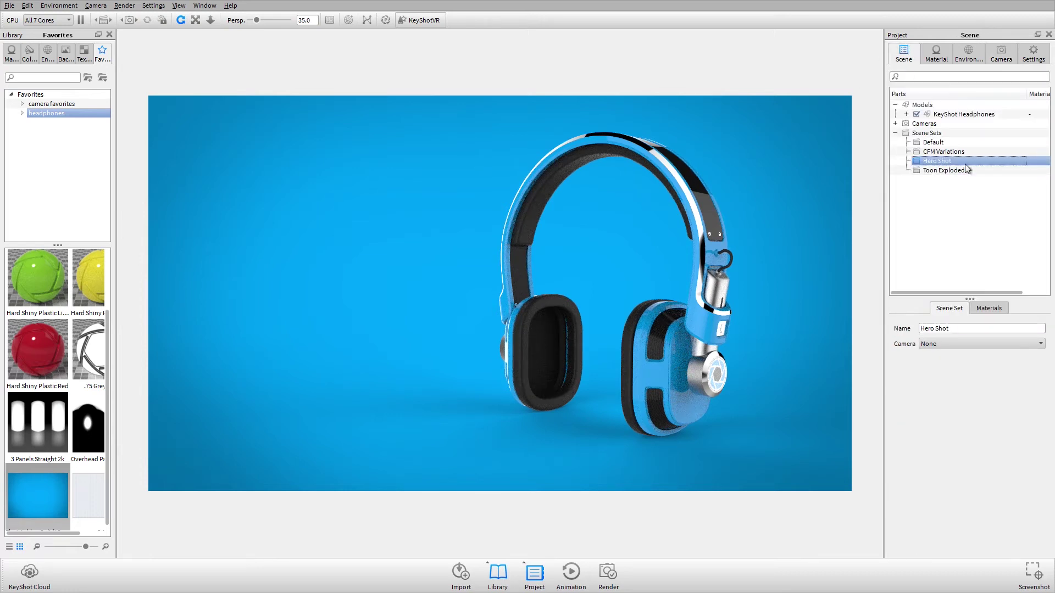
{"action": "left_click", "coordinate": [947, 343]}
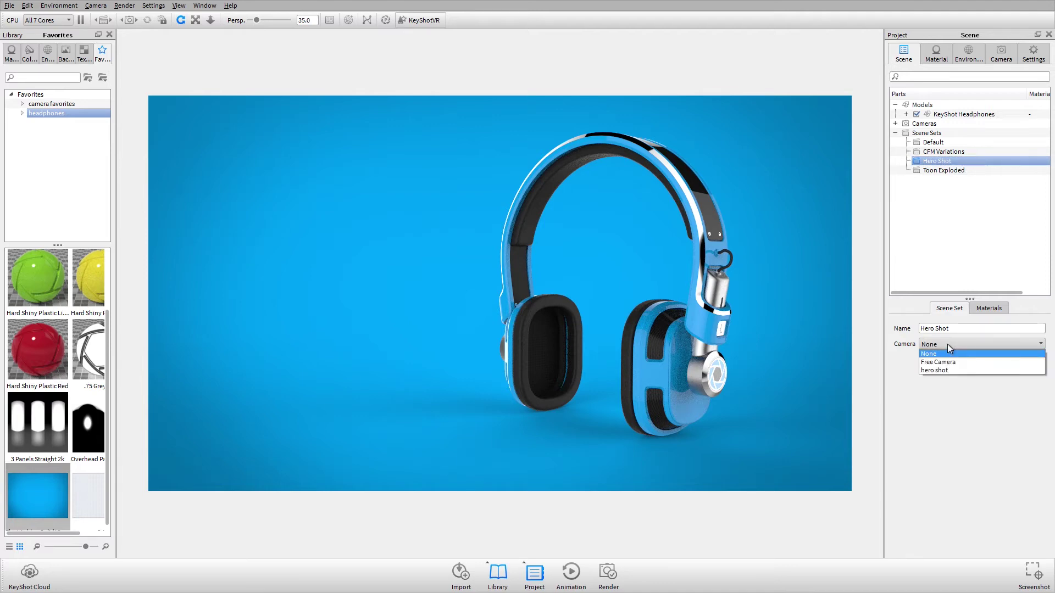
{"action": "left_click", "coordinate": [947, 371]}
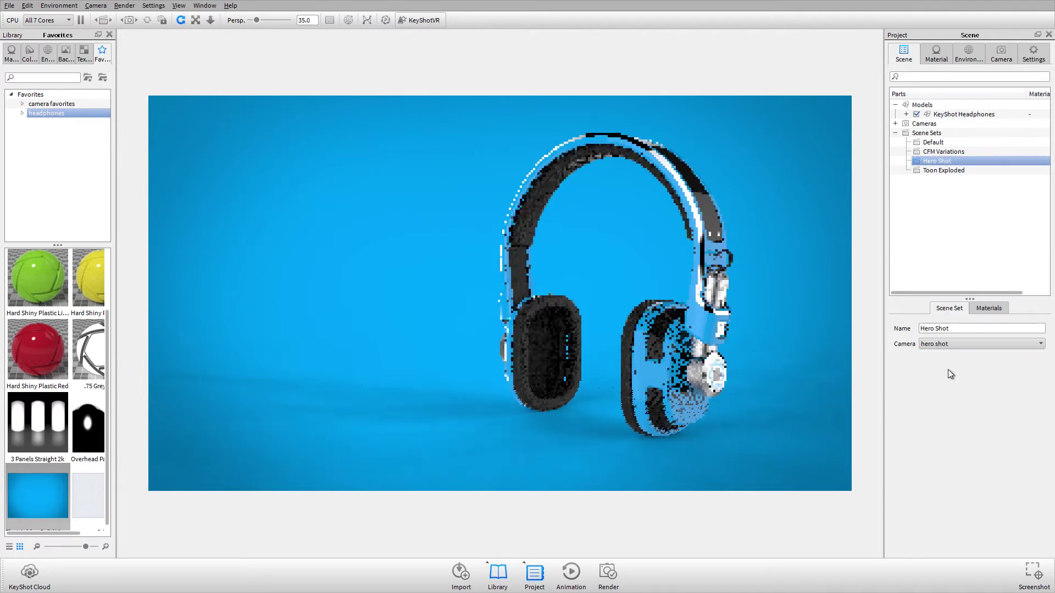
Activate the Toon Exploded scene set and frame a close, slightly raised view of the exploded ear cup cap
{"action": "left_click", "coordinate": [946, 171]}
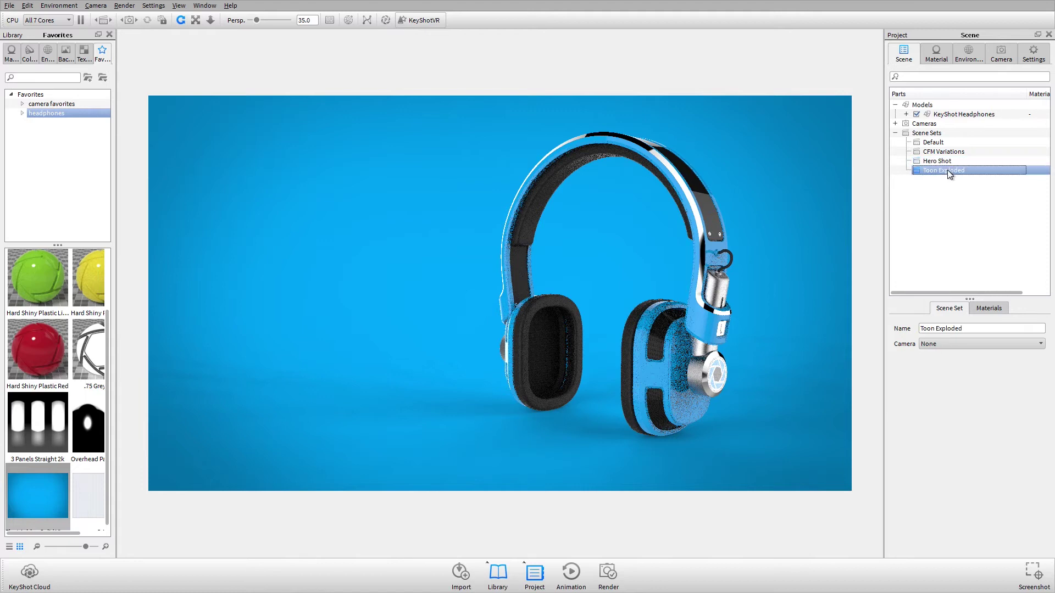
{"action": "right_click", "coordinate": [713, 357]}
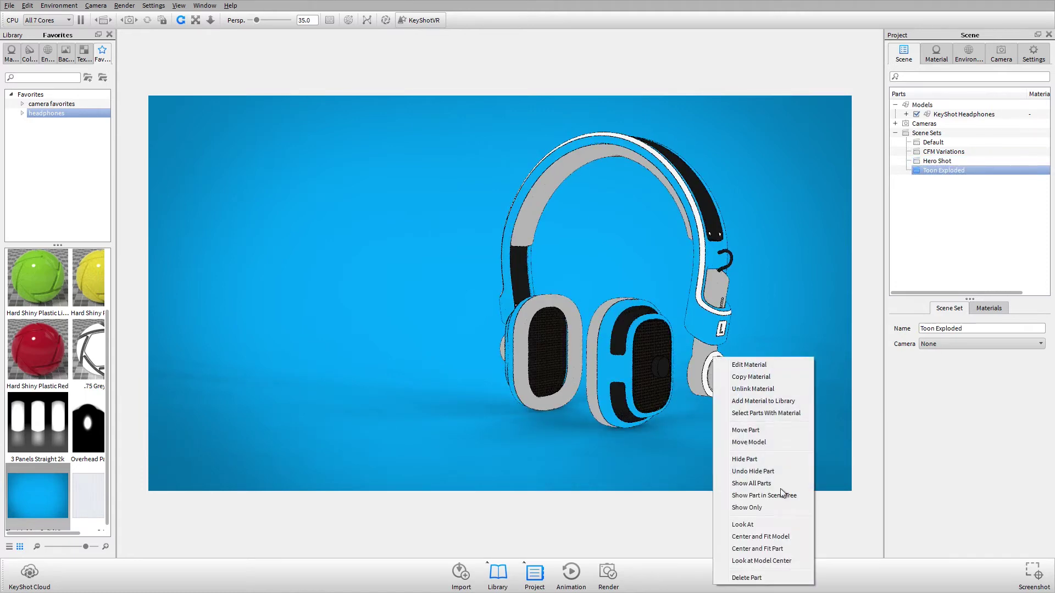
{"action": "left_click", "coordinate": [764, 520]}
{"action": "left_click_drag", "start_coordinate": [612, 323], "coordinate": [531, 392]}
{"action": "scroll", "coordinate": [533, 394], "scroll_direction": "up", "scroll_amount": 3}
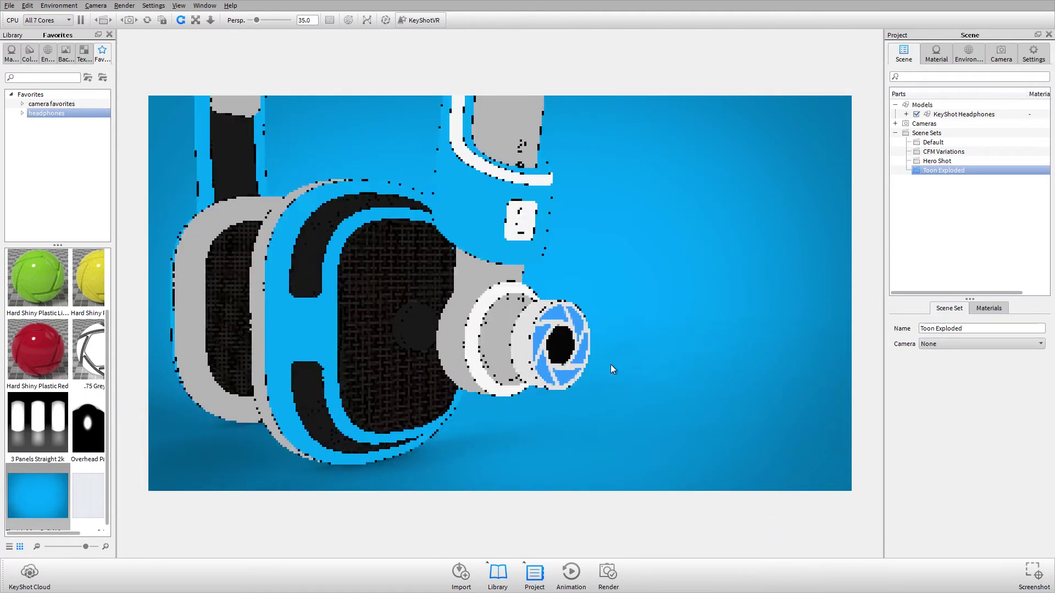
{"action": "scroll", "coordinate": [532, 392], "scroll_direction": "up", "scroll_amount": 5}
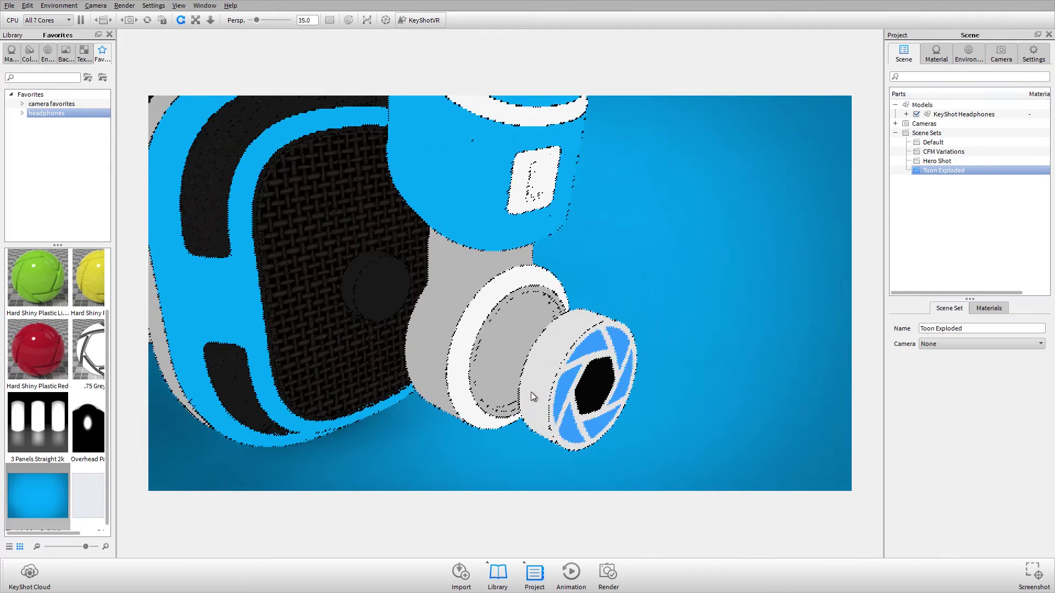
Save the ear cup close-up as a new viewset named Toon
{"action": "left_click", "coordinate": [1001, 54]}
{"action": "left_click", "coordinate": [1035, 77]}
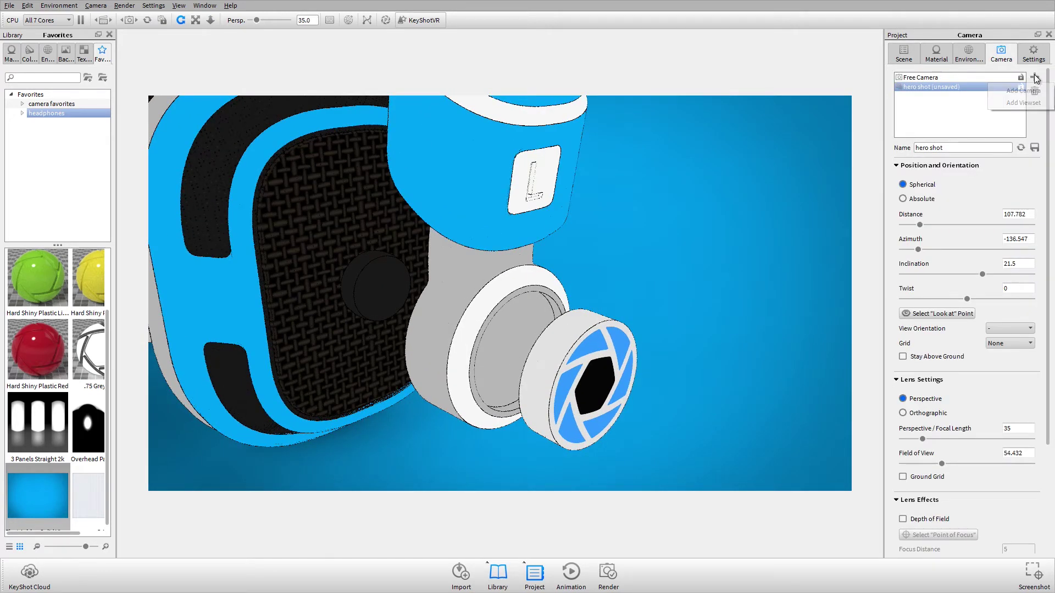
{"action": "left_click", "coordinate": [1020, 101]}
{"action": "triple_click", "coordinate": [941, 148]}
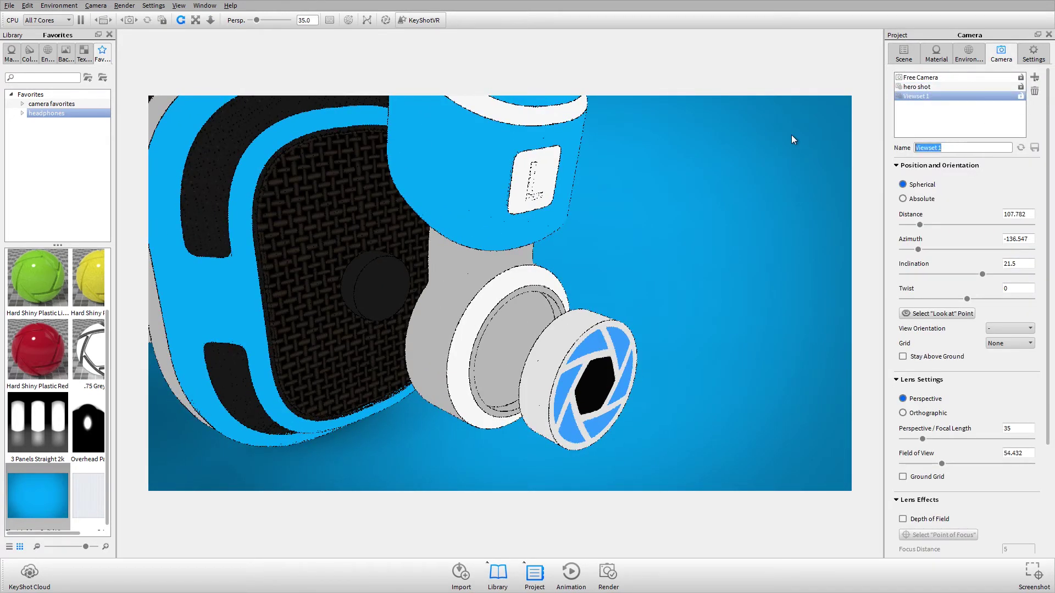
{"action": "type", "text": "Toon"}
{"action": "key", "text": "Return"}
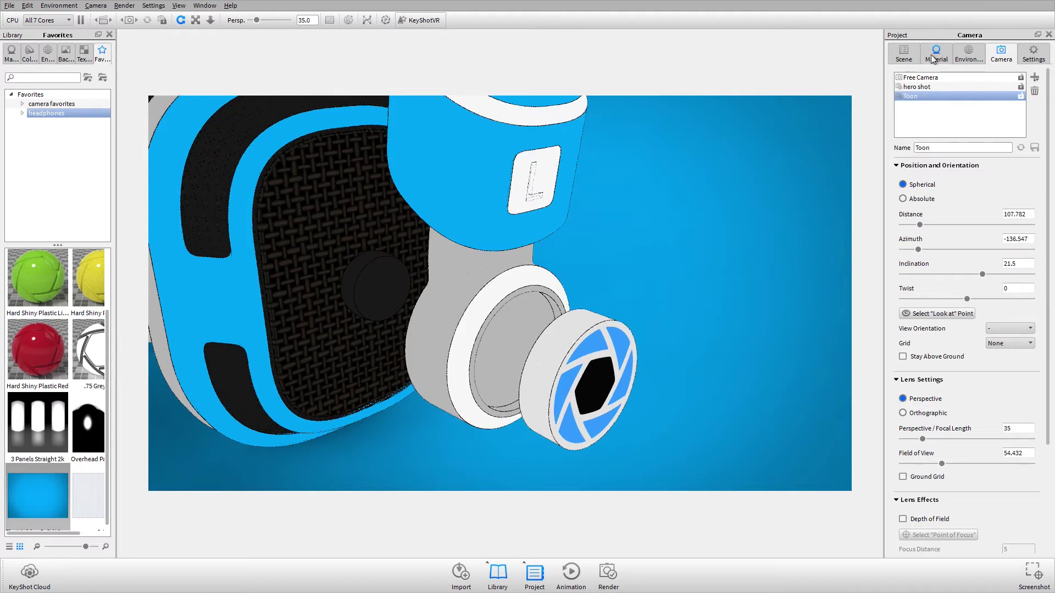
Assign the Toon viewset as the camera of the Toon Exploded scene set
{"action": "left_click", "coordinate": [904, 53]}
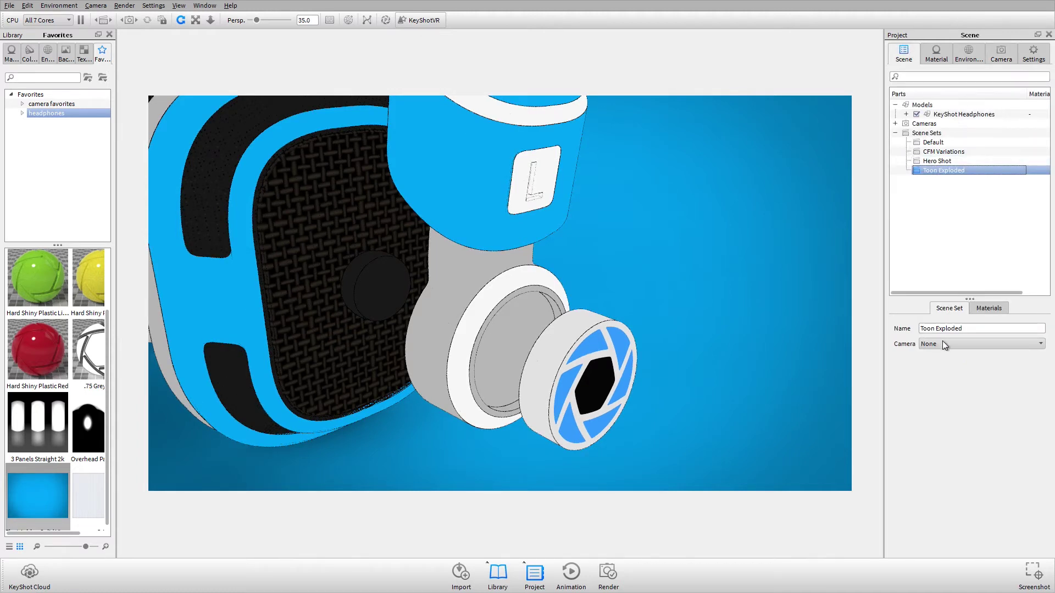
{"action": "left_click", "coordinate": [975, 342]}
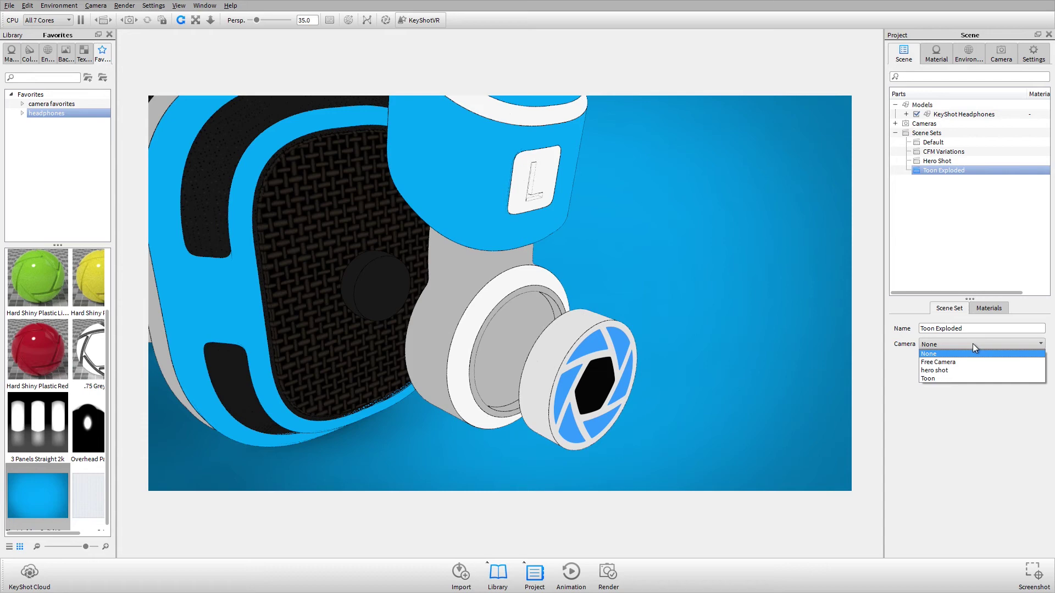
{"action": "left_click", "coordinate": [961, 377]}
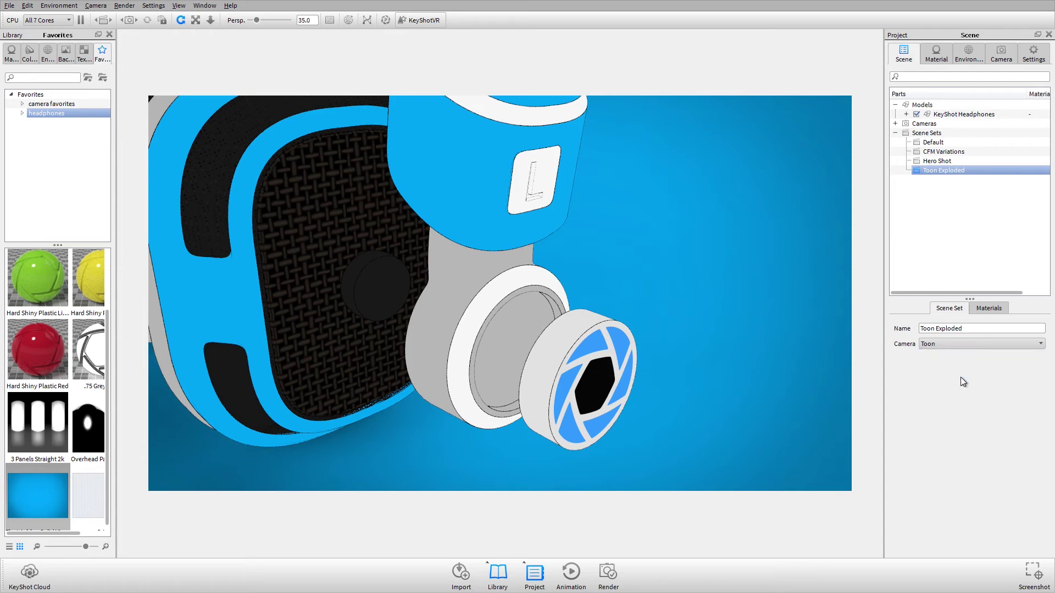
Switch back and forth between the Hero Shot and Toon Exploded scene sets to check their linked views
{"action": "left_click", "coordinate": [938, 162]}
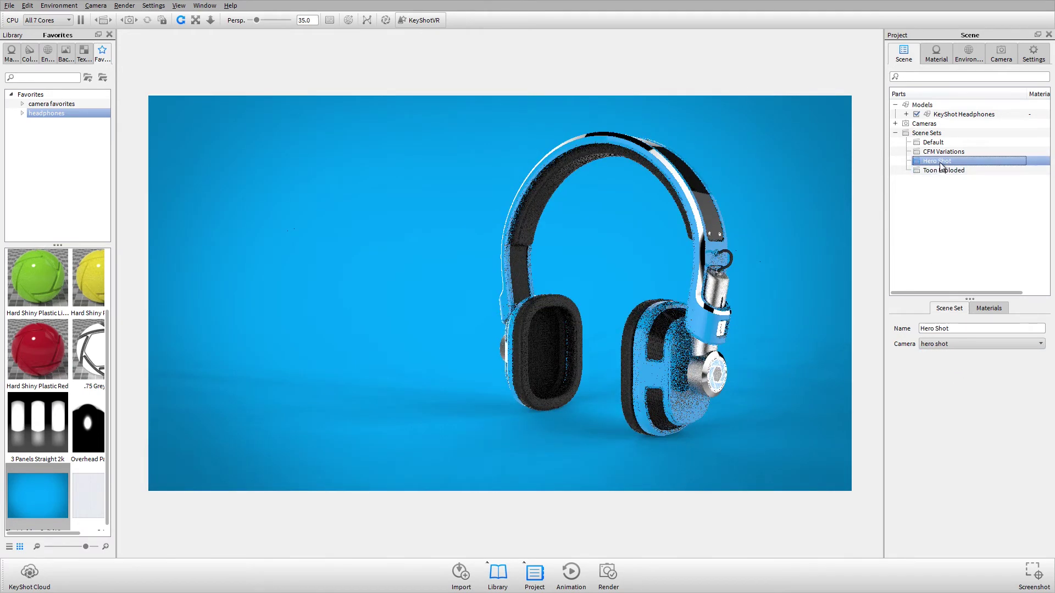
{"action": "left_click", "coordinate": [942, 170]}
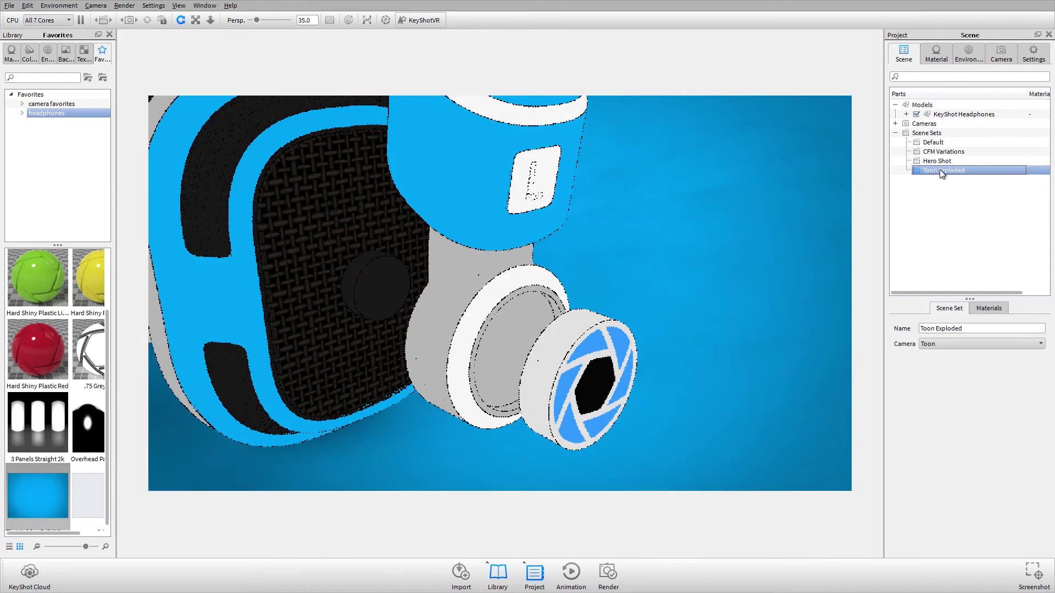
{"action": "left_click", "coordinate": [943, 162]}
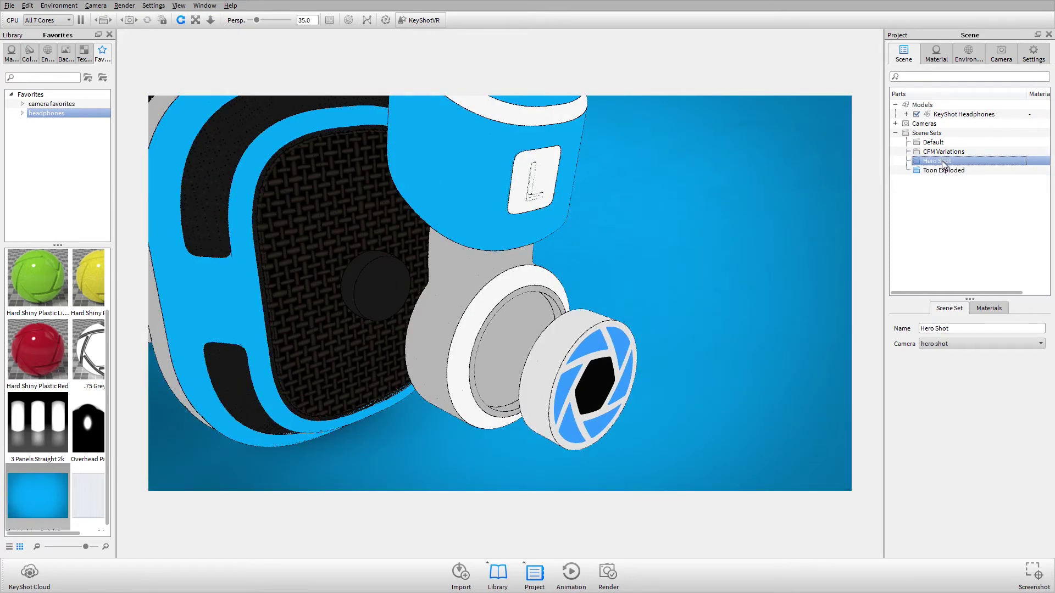
{"action": "left_click", "coordinate": [945, 172]}
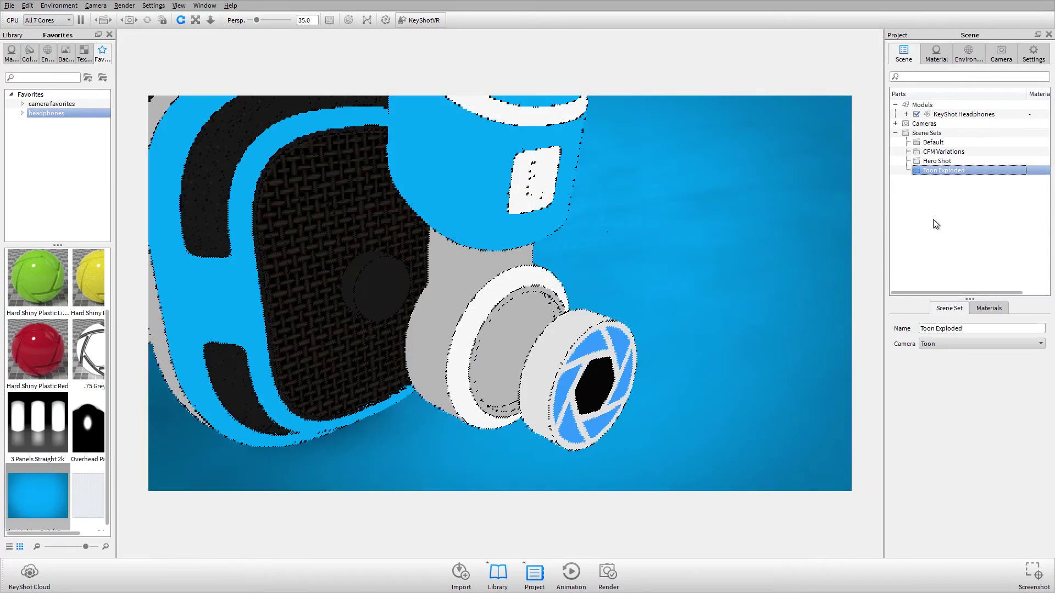
Activate the CFM Variations scene set, change its background to the white color and enable ground reflections
{"action": "left_click", "coordinate": [944, 152]}
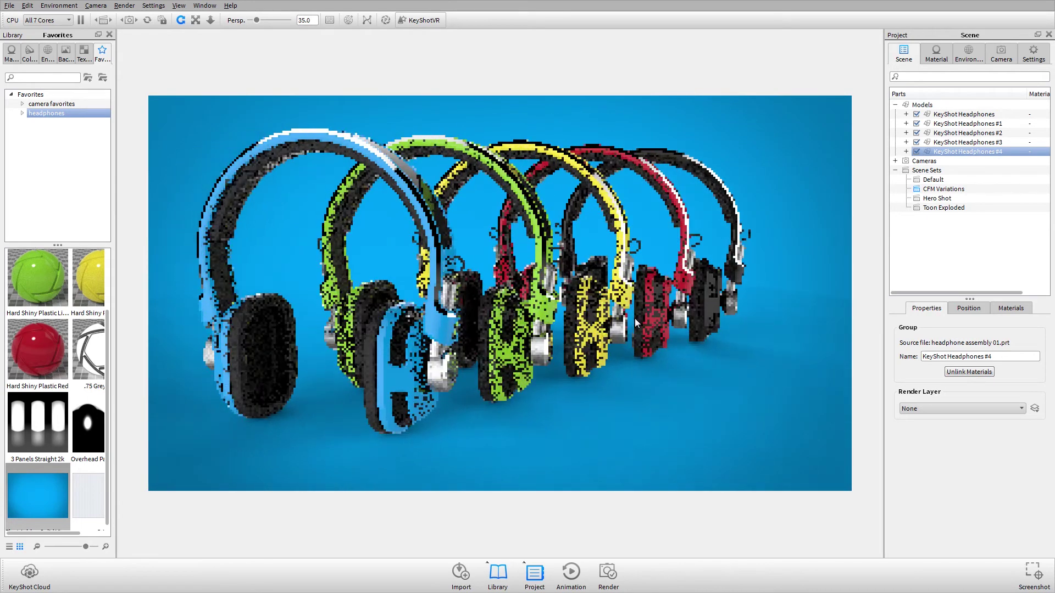
{"action": "left_click", "coordinate": [987, 55]}
{"action": "left_click", "coordinate": [968, 54]}
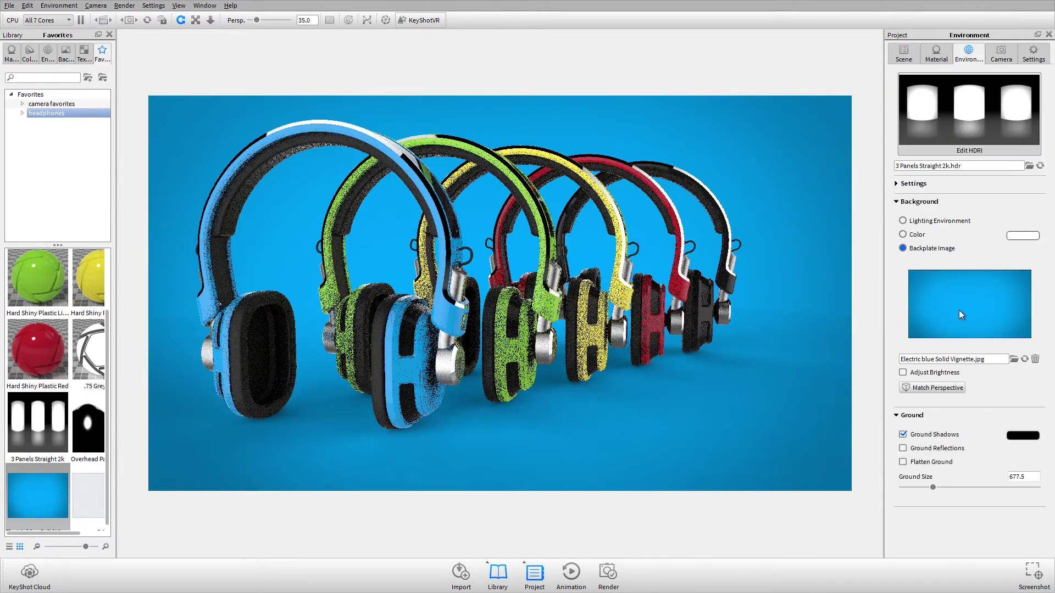
{"action": "left_click", "coordinate": [903, 235]}
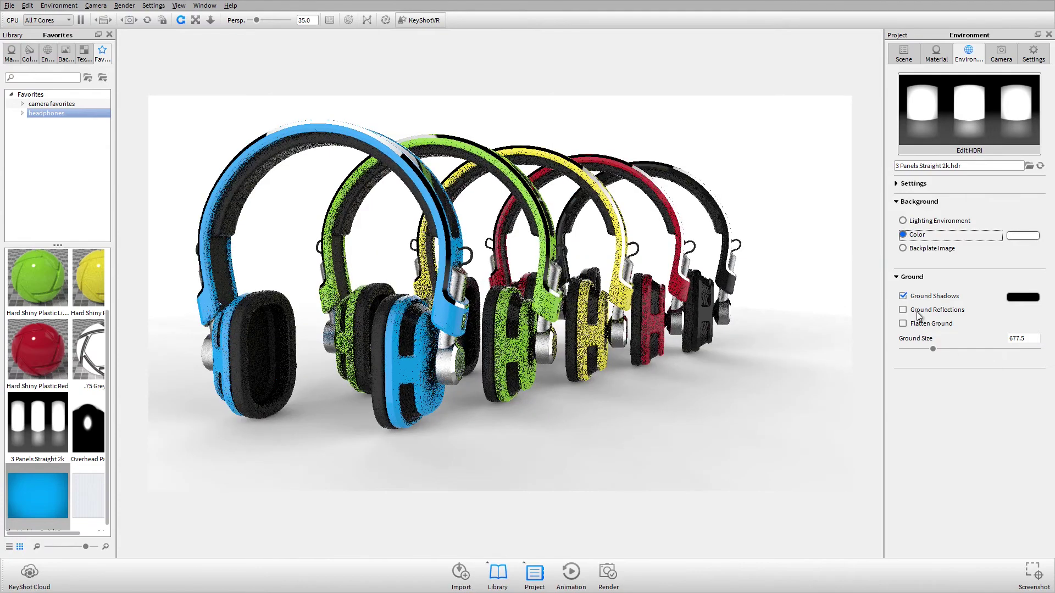
{"action": "left_click", "coordinate": [902, 310]}
Frame the row of colored headphones closer and save it as a new viewset named Hero shot
{"action": "left_click_drag", "start_coordinate": [644, 357], "coordinate": [822, 307]}
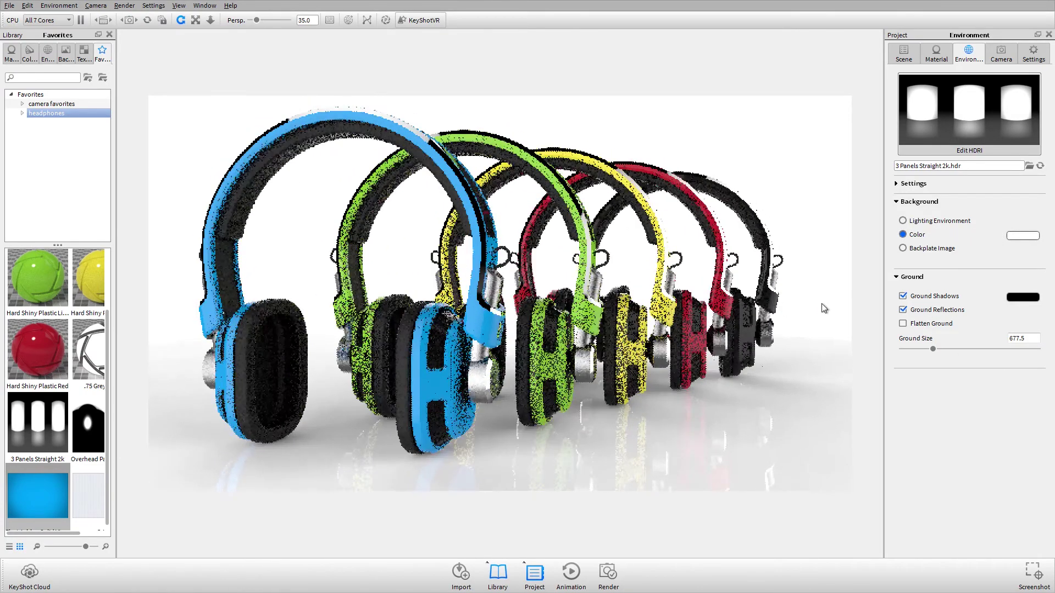
{"action": "left_click", "coordinate": [1001, 54]}
{"action": "left_click", "coordinate": [1036, 77]}
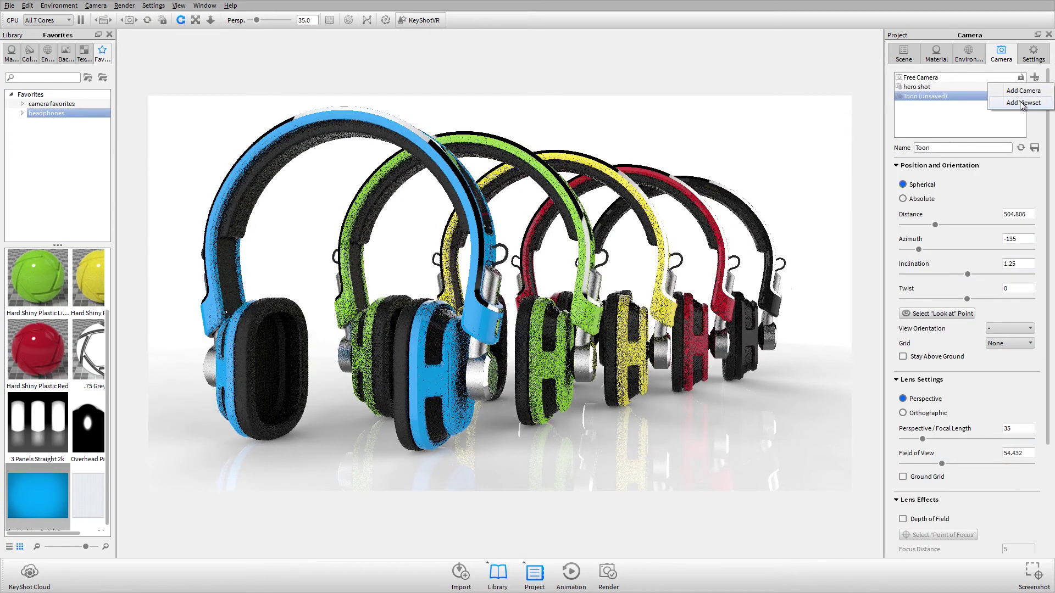
{"action": "left_click", "coordinate": [1023, 102]}
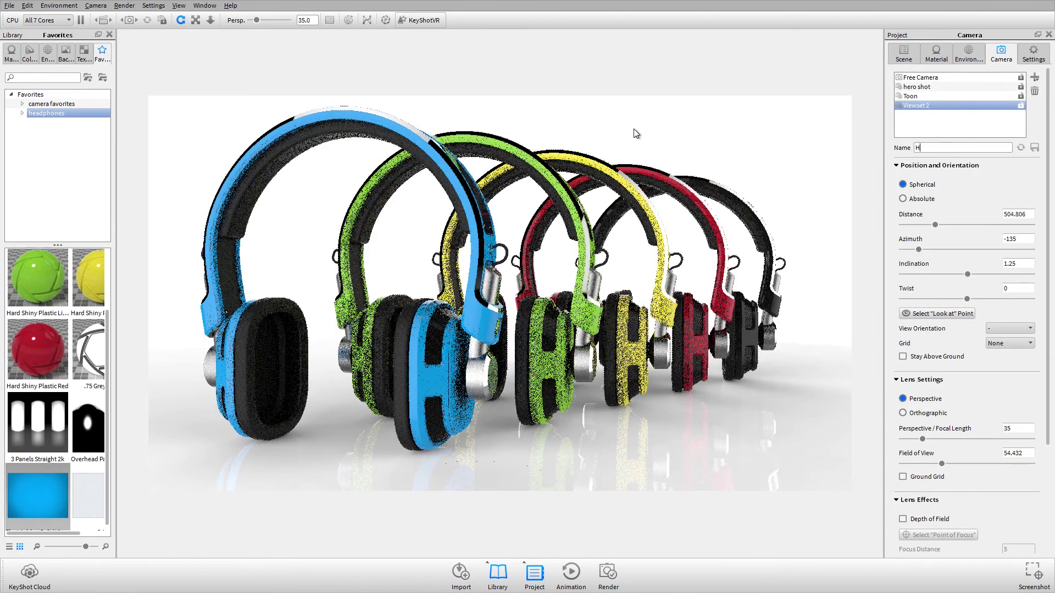
{"action": "type", "text": "Hero shot"}
{"action": "key", "text": "Return"}
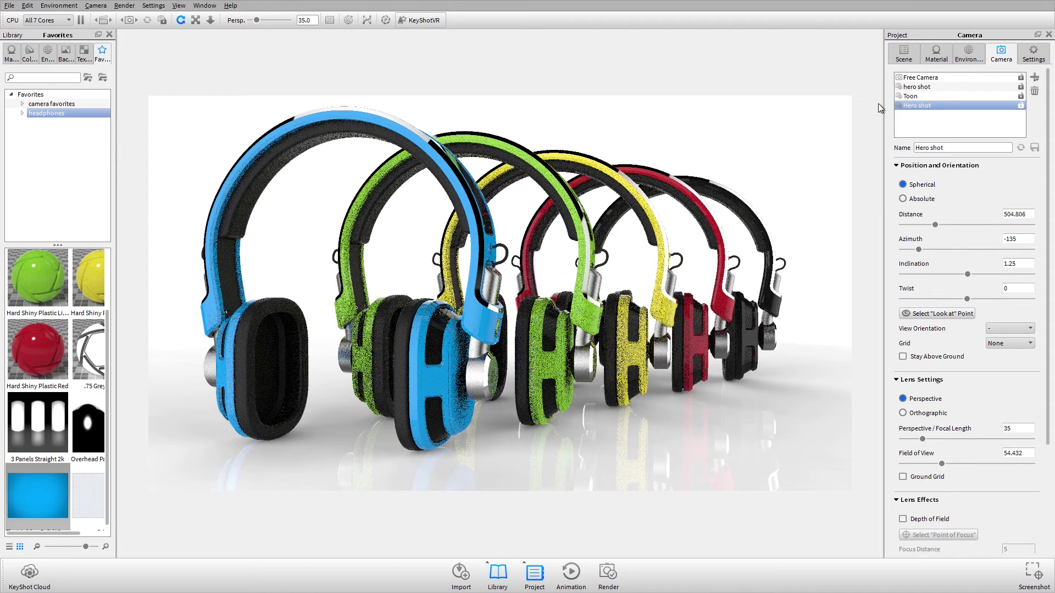
Assign the newly added Hero shot viewset as the camera of the CFM Variations scene set
{"action": "left_click", "coordinate": [904, 54]}
{"action": "left_click", "coordinate": [944, 189]}
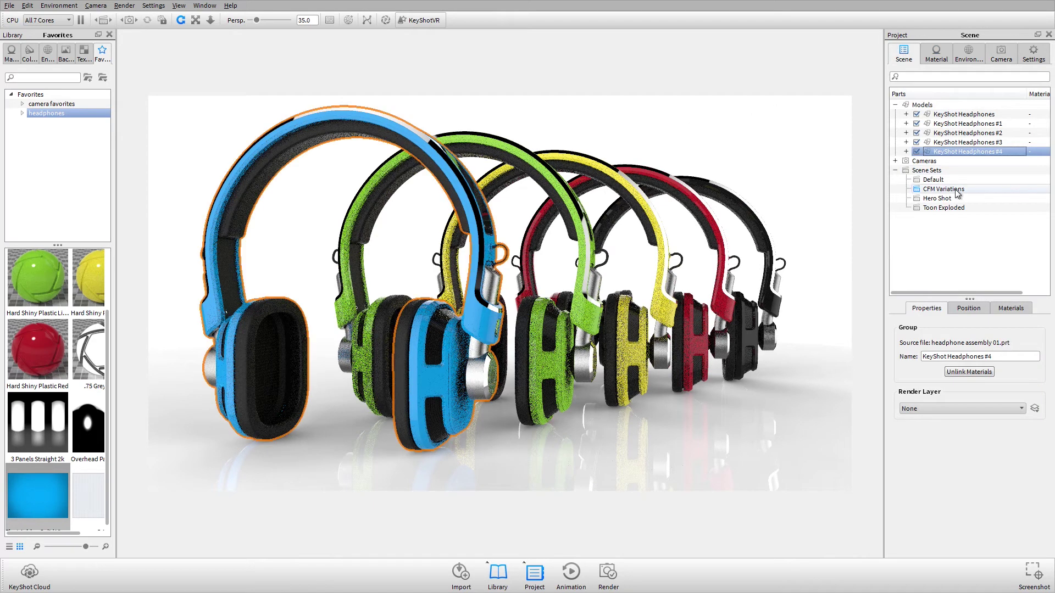
{"action": "left_click", "coordinate": [968, 342]}
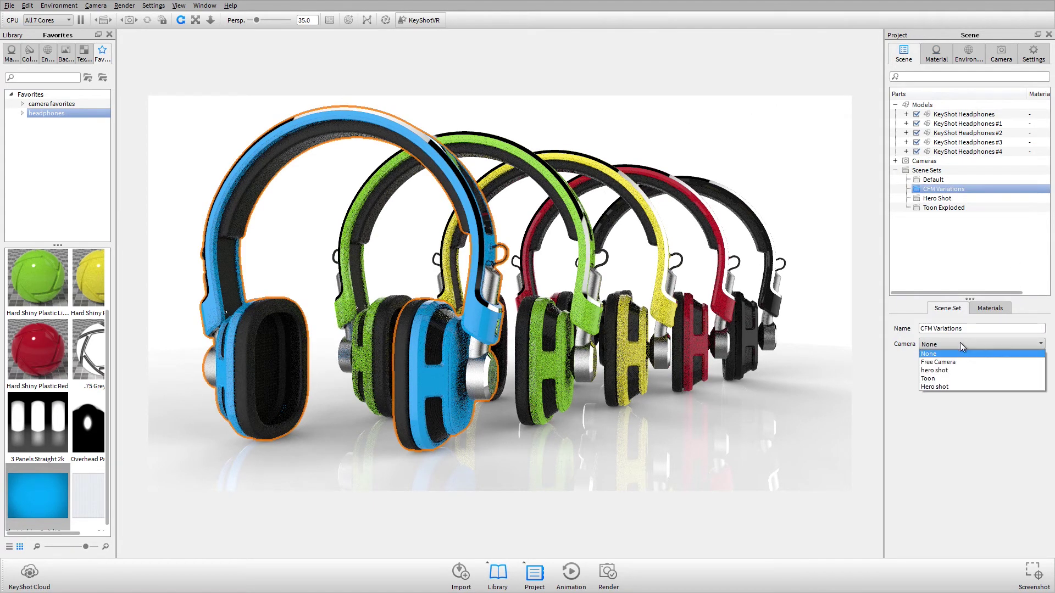
{"action": "left_click", "coordinate": [950, 386]}
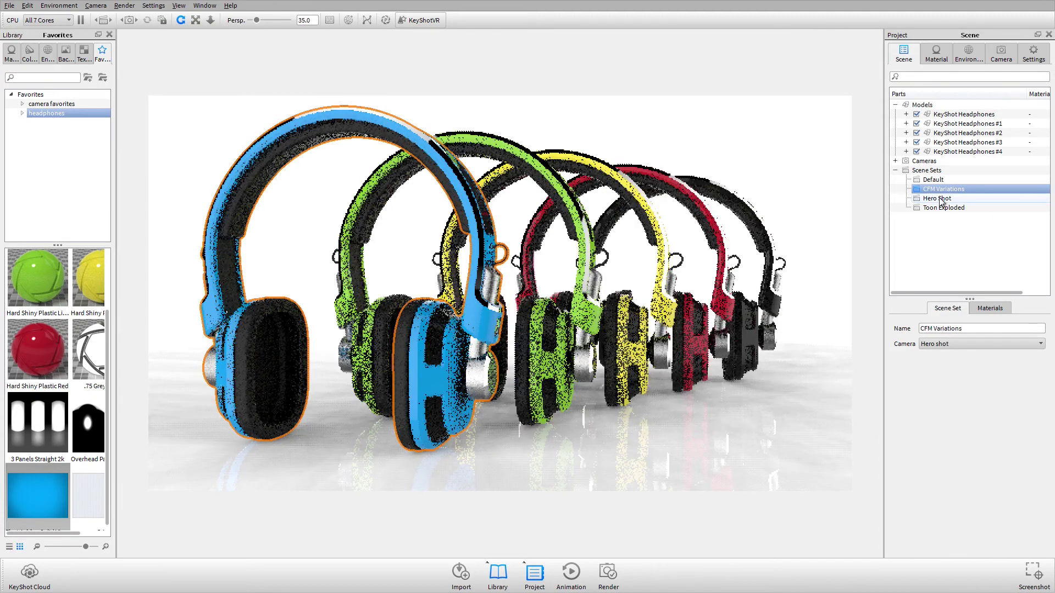
Activate the Hero Shot scene set, clear the selection and switch to Toon Exploded to review both looks
{"action": "left_click", "coordinate": [938, 199]}
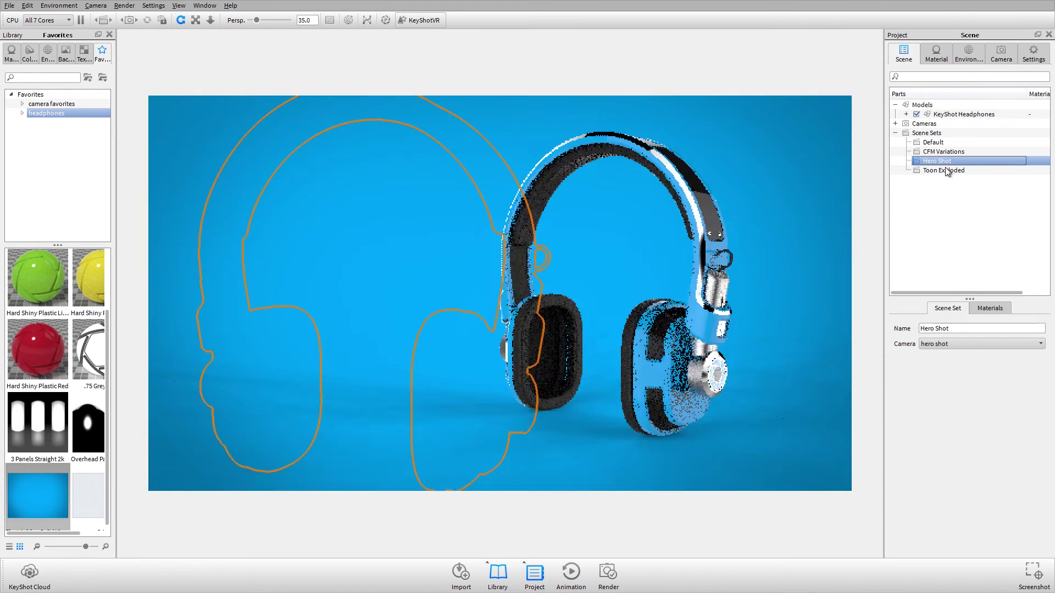
{"action": "left_click", "coordinate": [764, 176]}
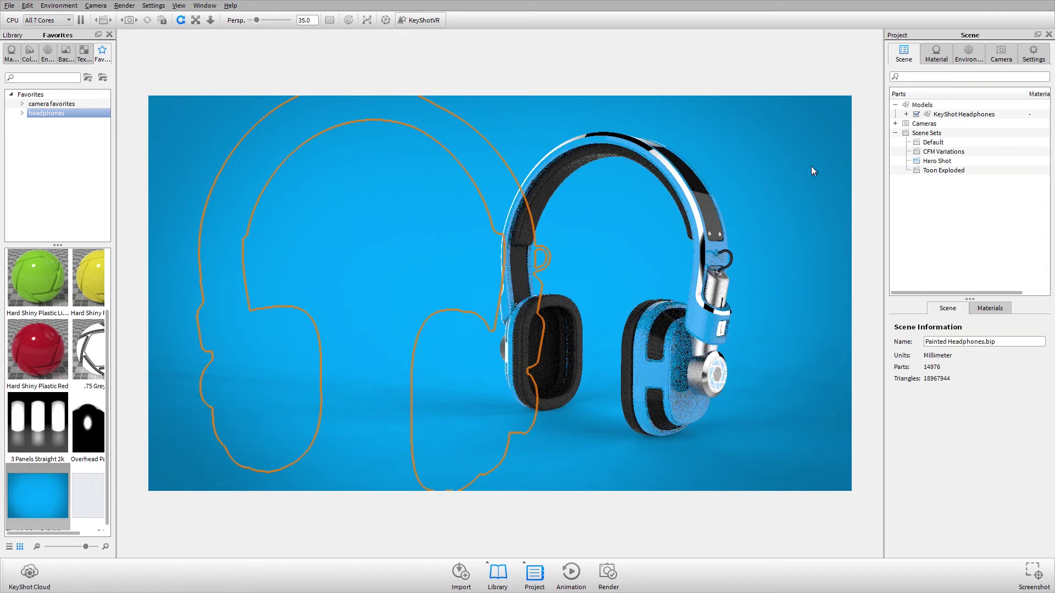
{"action": "left_click", "coordinate": [943, 171]}
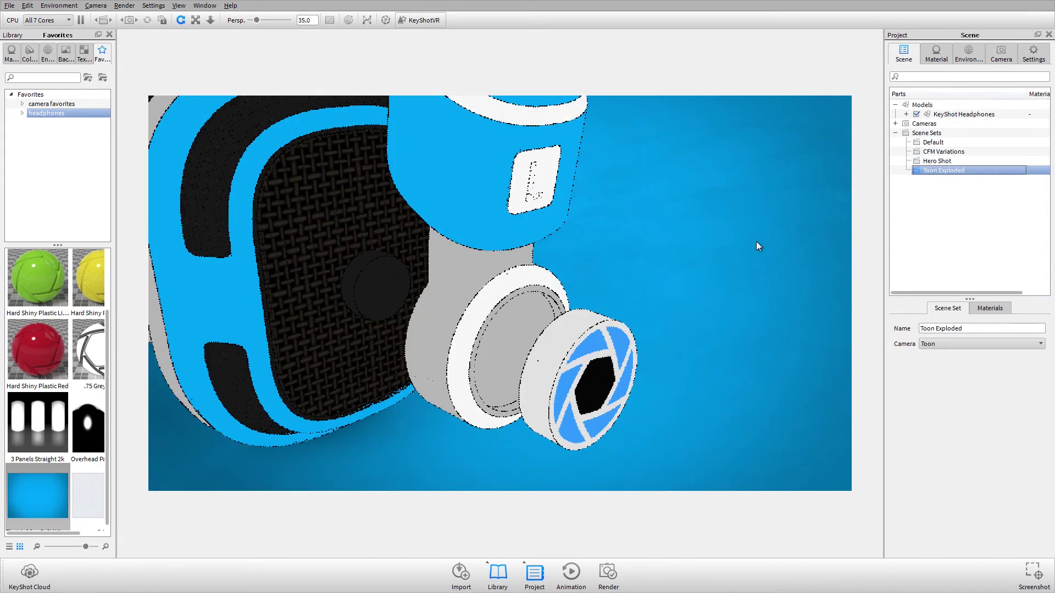